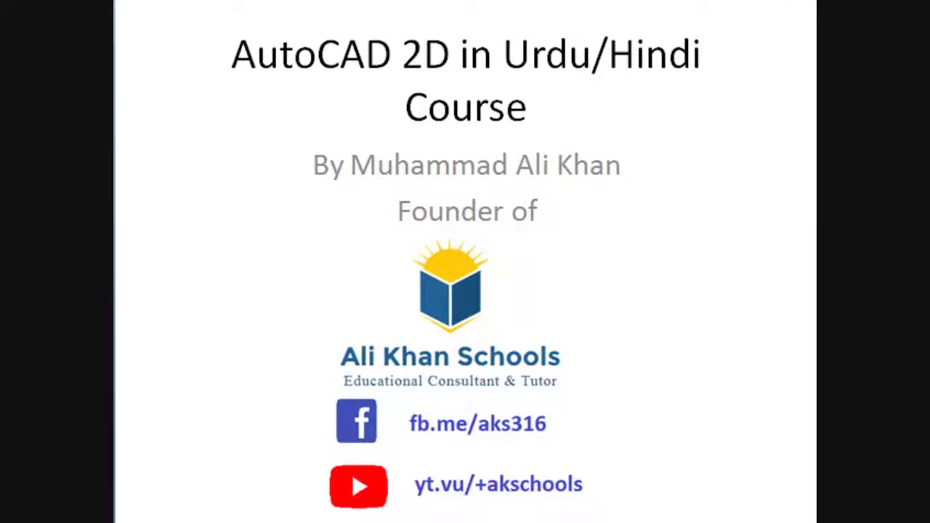
Advance past the intro slide to reach AutoCAD's blank Drawing1.
{"action": "key", "text": "Right"}
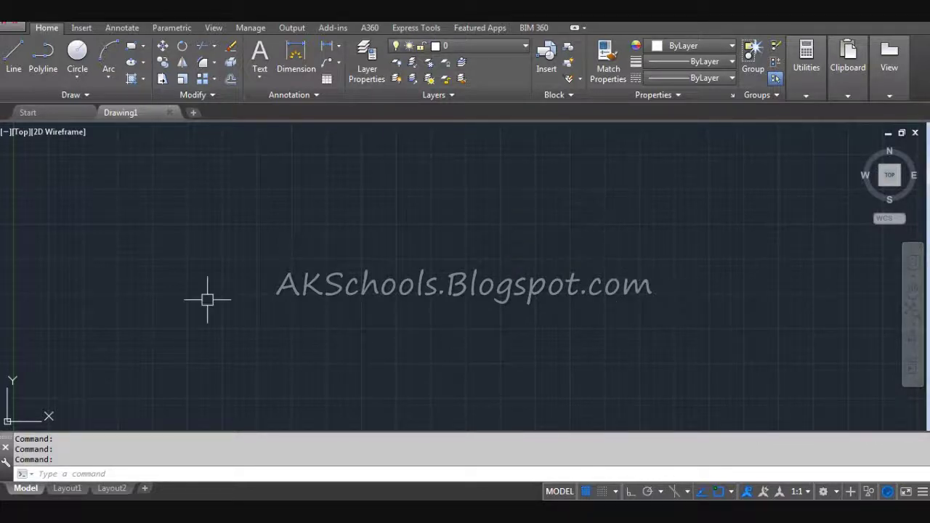
{"action": "left_click", "coordinate": [33, 79]}
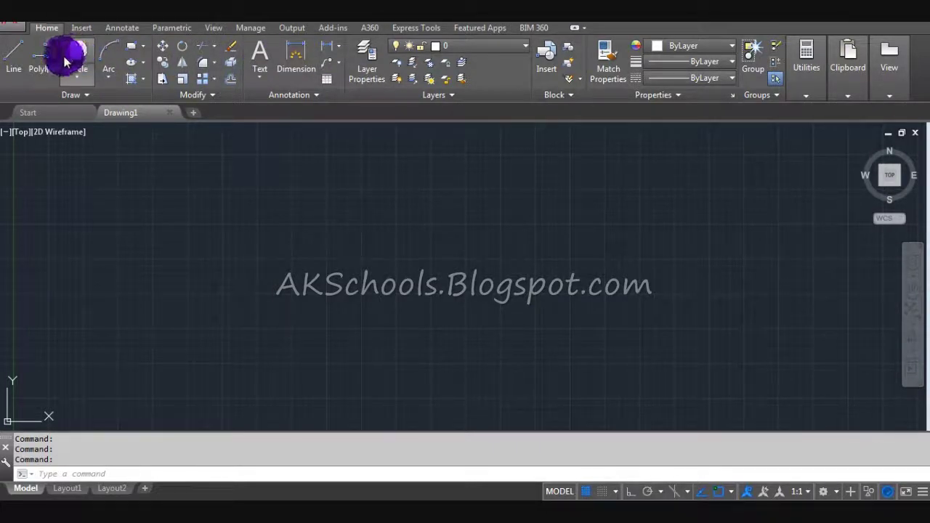
{"action": "left_click", "coordinate": [70, 95]}
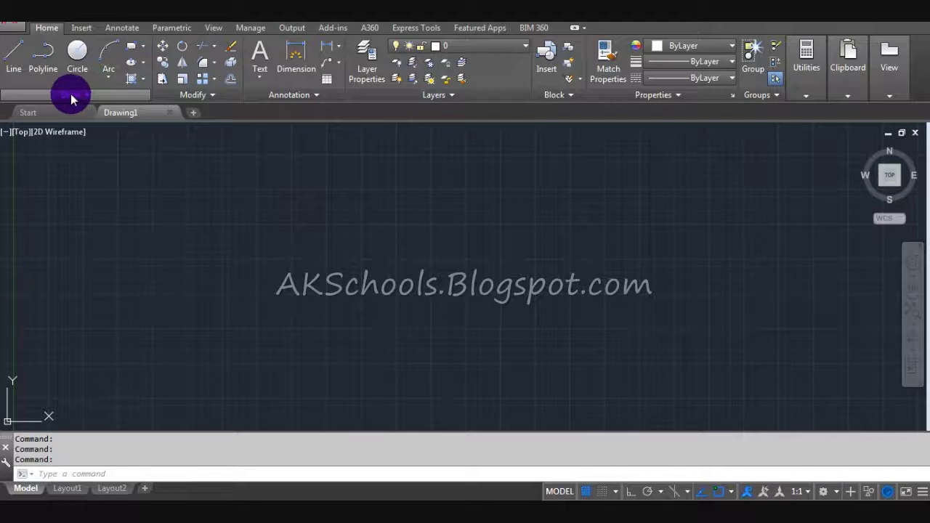
{"action": "left_click", "coordinate": [120, 93]}
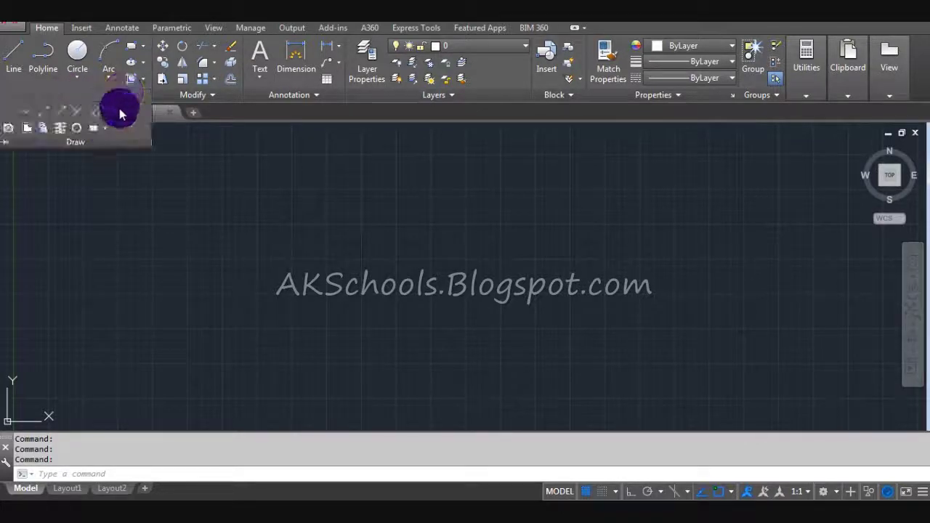
{"action": "left_click", "coordinate": [218, 96]}
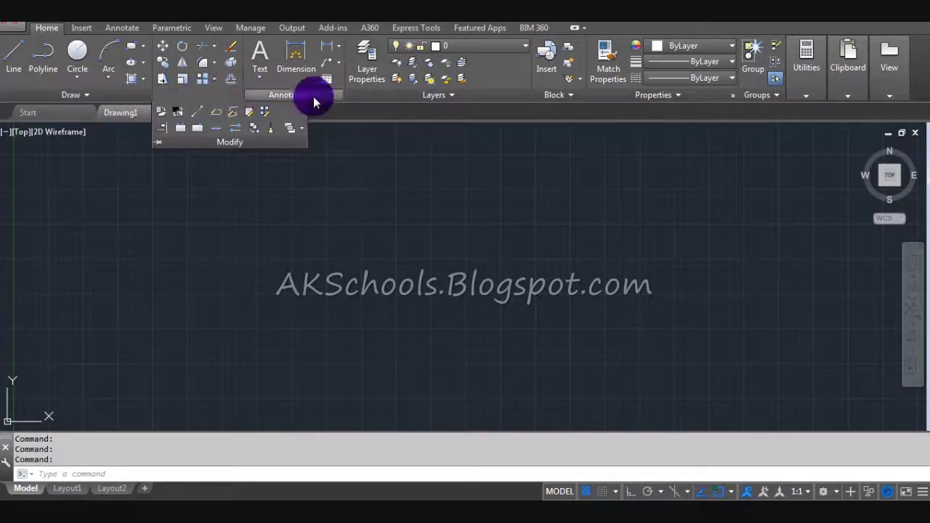
{"action": "left_click", "coordinate": [313, 96]}
{"action": "left_click", "coordinate": [396, 97]}
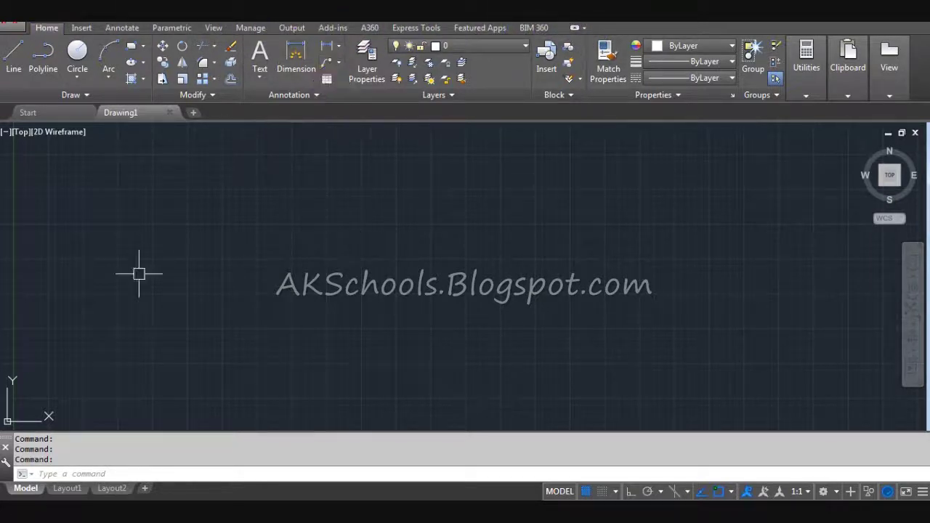
Zoom and pan the empty model space until the origin sits middle-left.
{"action": "scroll", "coordinate": [259, 255], "scroll_direction": "down", "scroll_amount": 2}
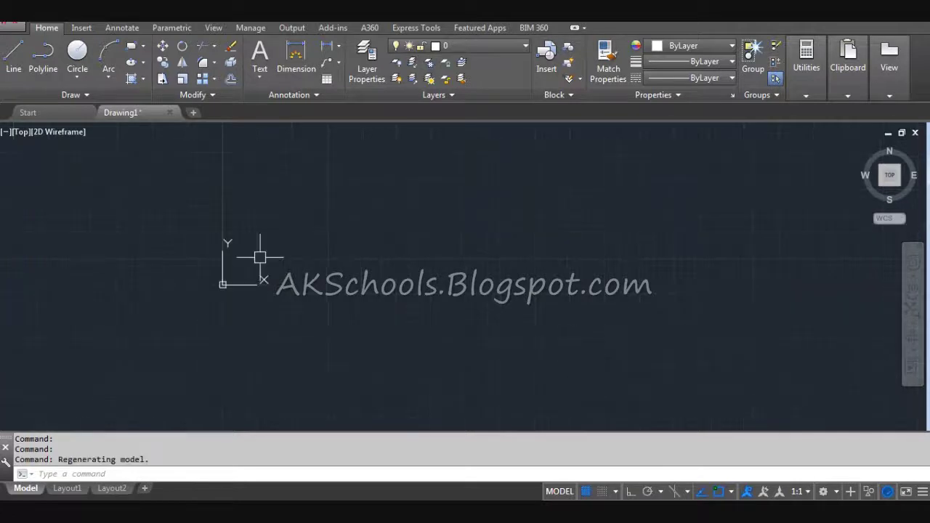
{"action": "middle_click_drag", "start_coordinate": [513, 228], "coordinate": [349, 323]}
{"action": "scroll", "coordinate": [287, 291], "scroll_direction": "up", "scroll_amount": 2}
{"action": "scroll", "coordinate": [286, 290], "scroll_direction": "down", "scroll_amount": 2}
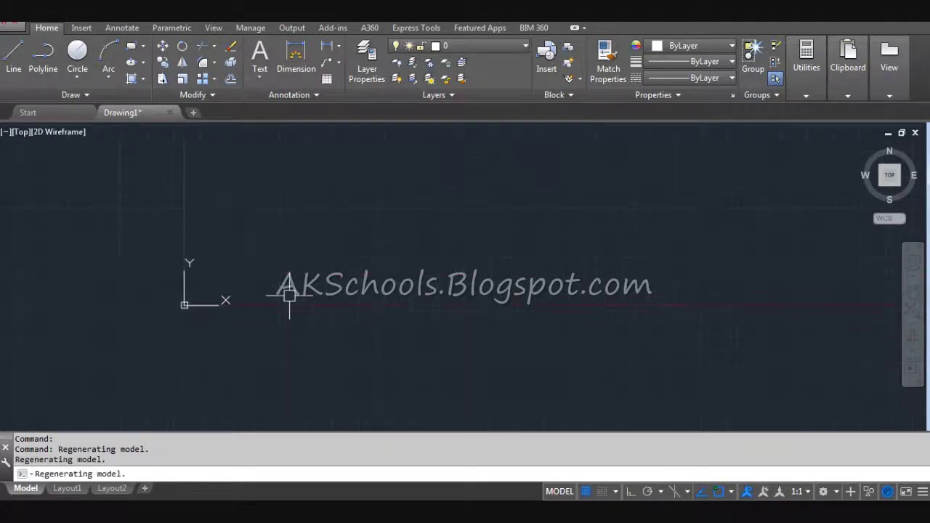
{"action": "middle_click_drag", "start_coordinate": [305, 177], "coordinate": [310, 257]}
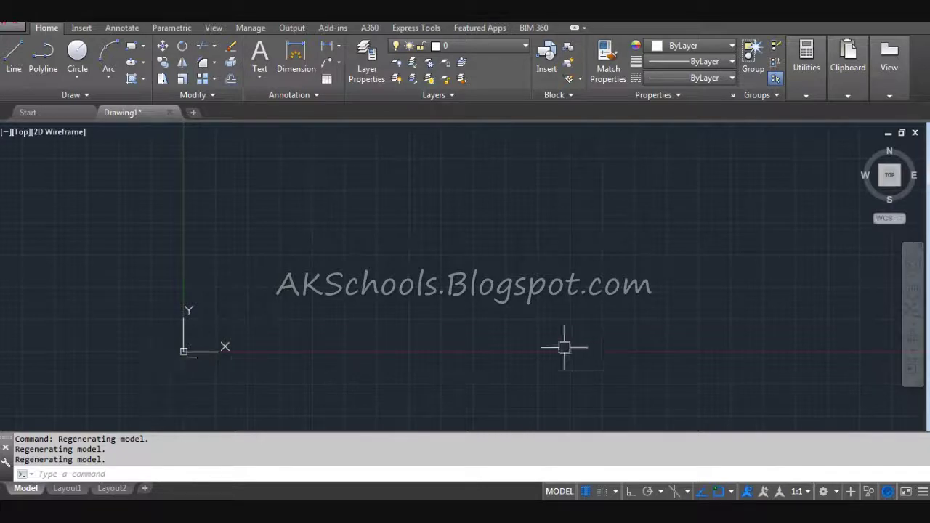
{"action": "mouse_move", "coordinate": [166, 357]}
{"action": "middle_mouse_down"}
{"action": "mouse_move", "coordinate": [236, 338]}
{"action": "mouse_move", "coordinate": [219, 350]}
{"action": "middle_mouse_up"}
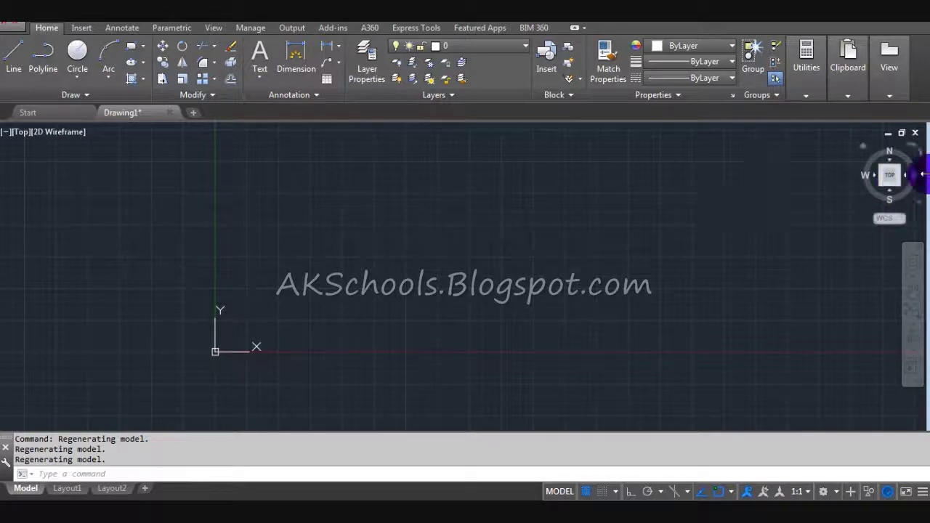
{"action": "mouse_move", "coordinate": [864, 152]}
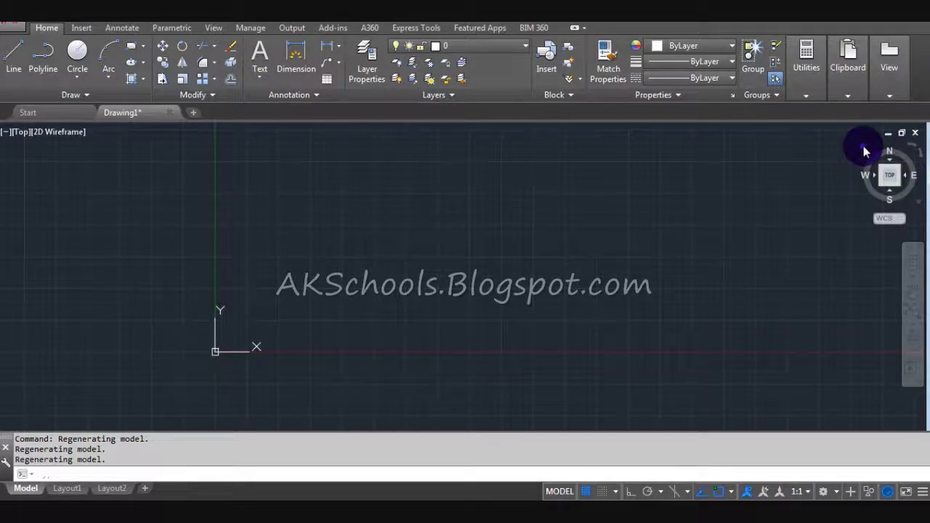
{"action": "left_click", "coordinate": [865, 151]}
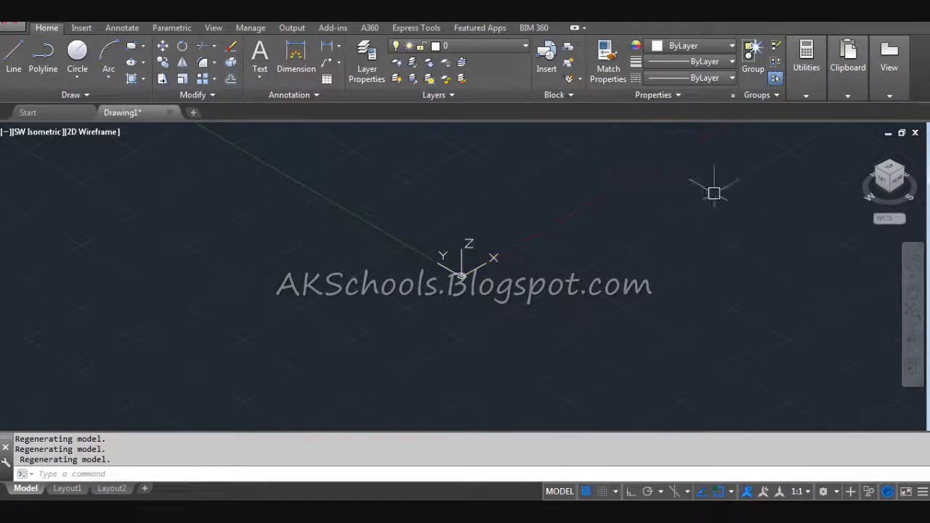
{"action": "mouse_move", "coordinate": [715, 191]}
{"action": "middle_mouse_down"}
{"action": "mouse_move", "coordinate": [660, 240]}
{"action": "mouse_move", "coordinate": [577, 276]}
{"action": "middle_mouse_up"}
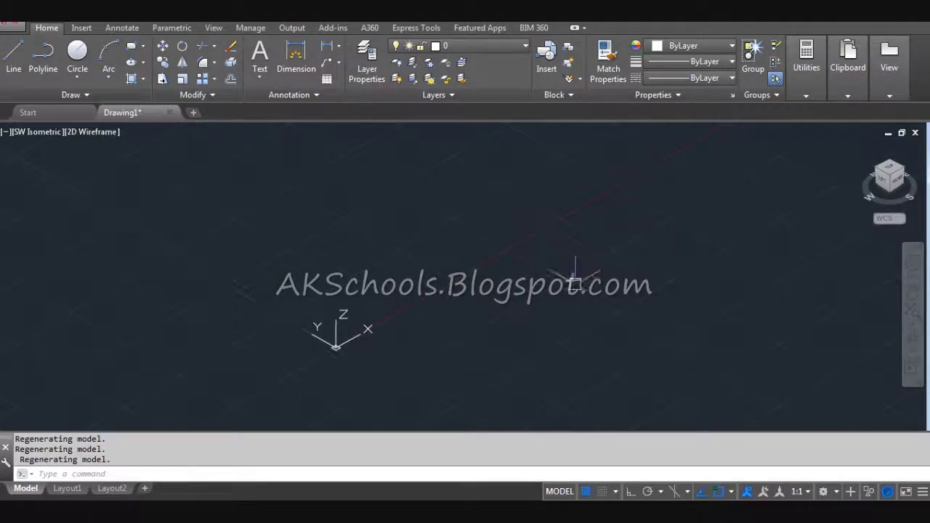
{"action": "left_click", "coordinate": [892, 168]}
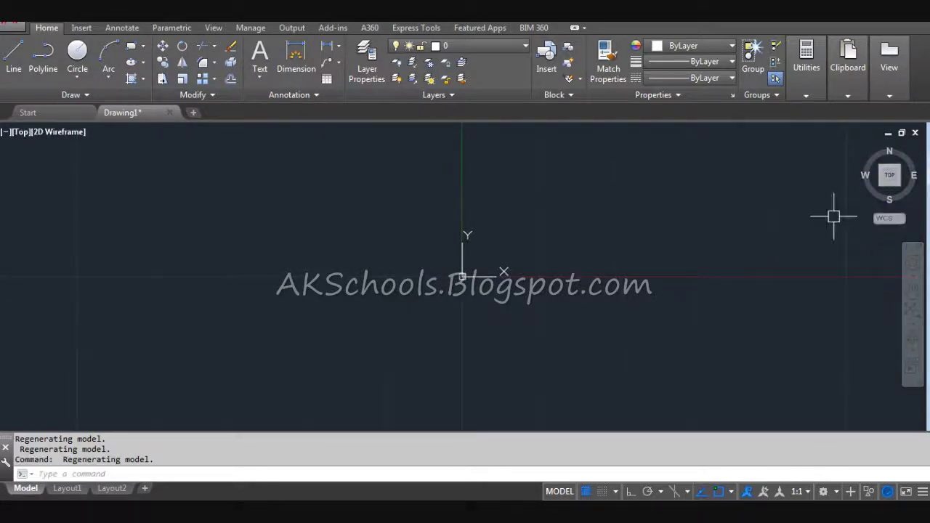
{"action": "left_click", "coordinate": [895, 219]}
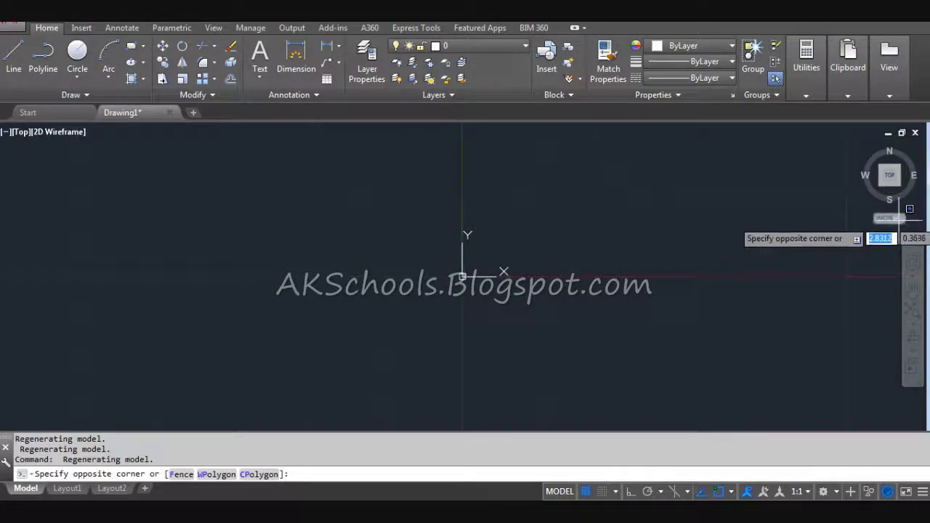
{"action": "left_click", "coordinate": [893, 218]}
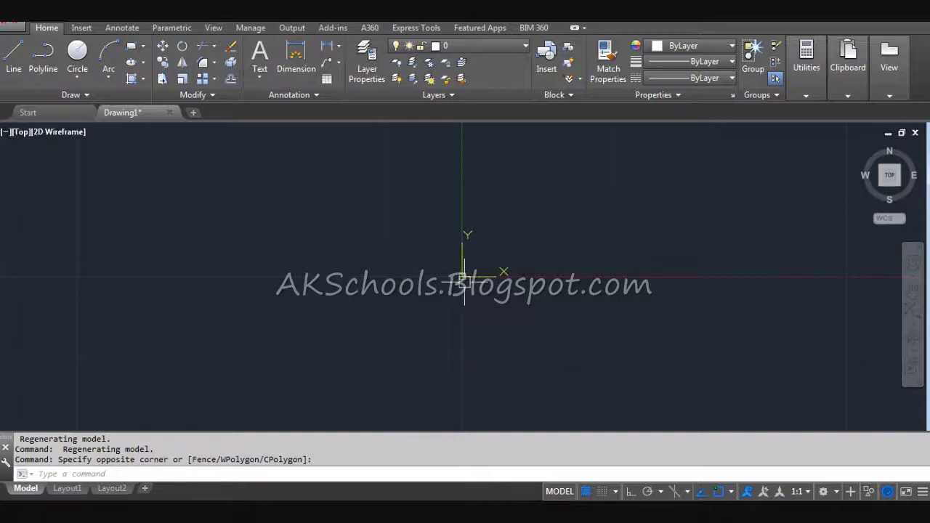
{"action": "scroll", "coordinate": [225, 305], "scroll_direction": "down", "scroll_amount": 4}
{"action": "scroll", "coordinate": [226, 305], "scroll_direction": "down", "scroll_amount": 2}
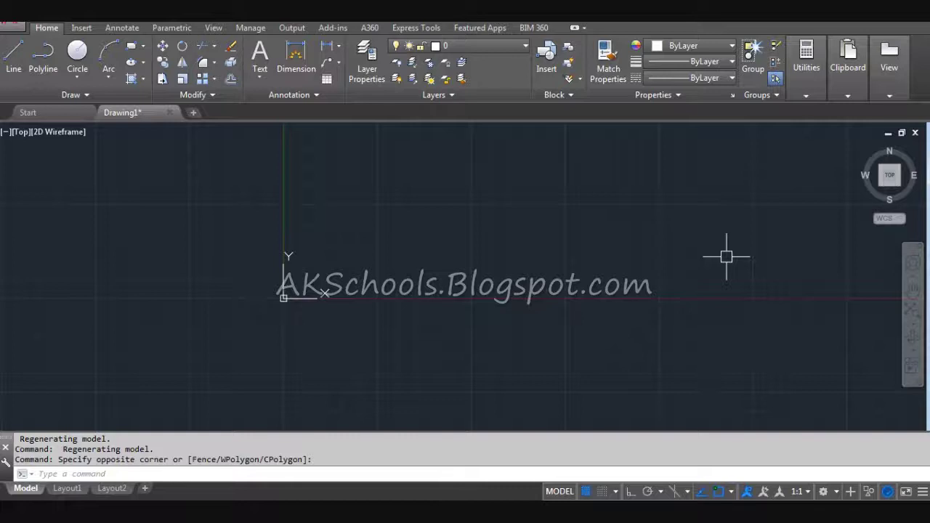
{"action": "left_click", "coordinate": [913, 265]}
{"action": "mouse_move", "coordinate": [670, 267]}
{"action": "left_mouse_down"}
{"action": "mouse_move", "coordinate": [250, 243]}
{"action": "mouse_move", "coordinate": [332, 266]}
{"action": "mouse_move", "coordinate": [463, 266]}
{"action": "mouse_move", "coordinate": [420, 257]}
{"action": "left_mouse_up"}
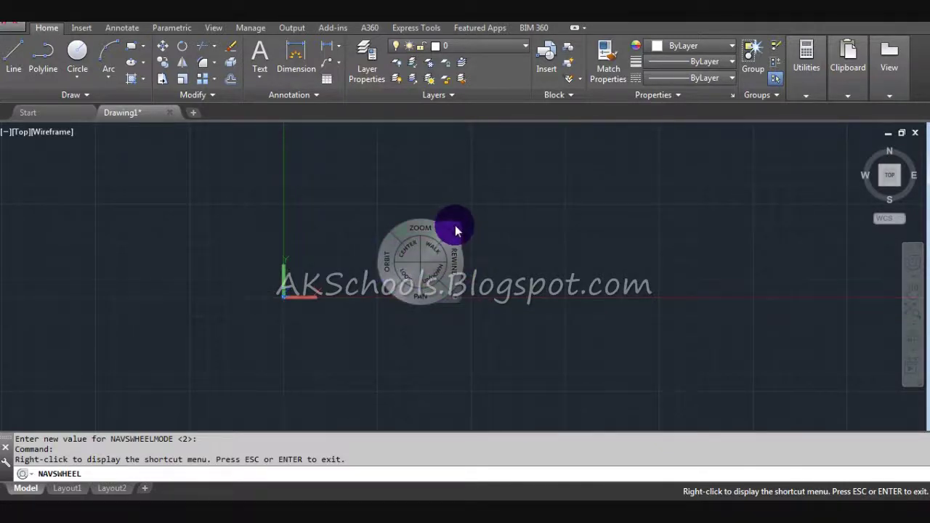
{"action": "left_click", "coordinate": [454, 226]}
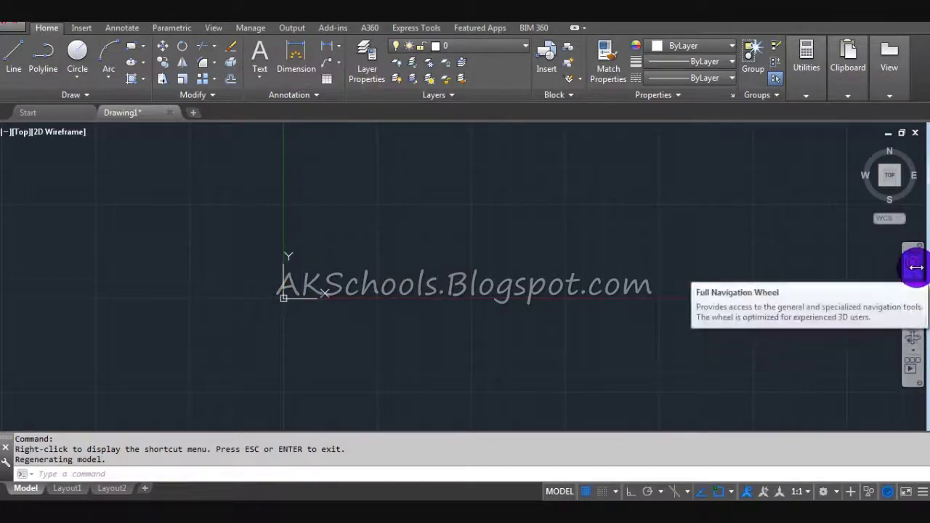
{"action": "left_click", "coordinate": [913, 291]}
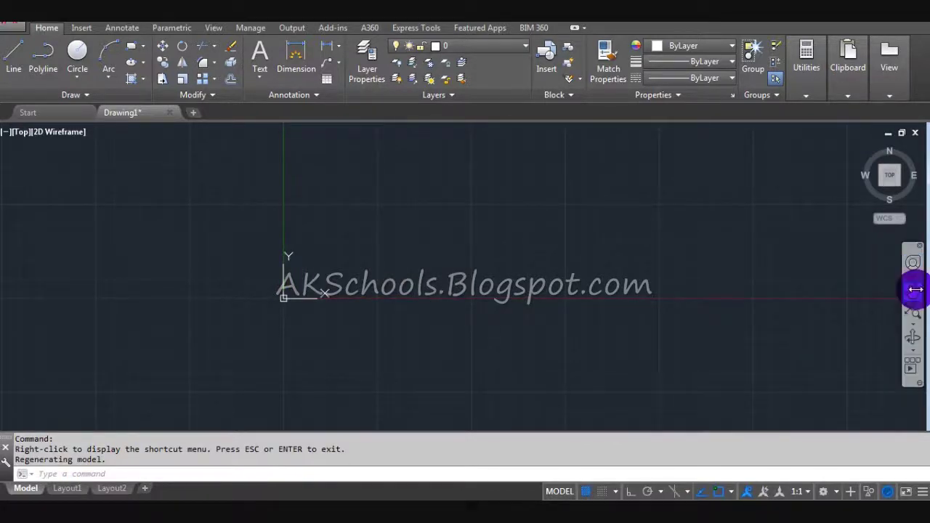
{"action": "mouse_move", "coordinate": [574, 283]}
{"action": "left_mouse_down"}
{"action": "mouse_move", "coordinate": [341, 298]}
{"action": "mouse_move", "coordinate": [823, 402]}
{"action": "left_mouse_up"}
{"action": "mouse_move", "coordinate": [300, 274]}
{"action": "left_mouse_down"}
{"action": "mouse_move", "coordinate": [216, 295]}
{"action": "mouse_move", "coordinate": [218, 248]}
{"action": "left_mouse_up"}
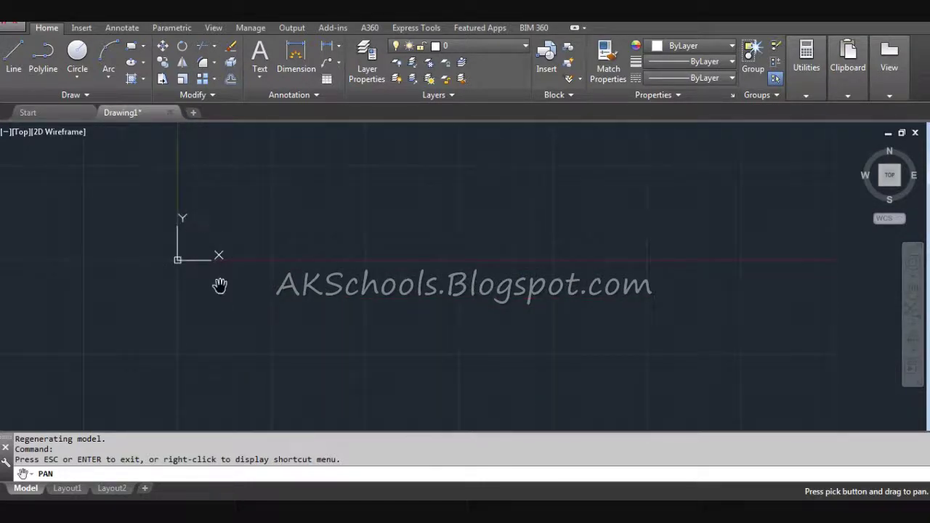
{"action": "mouse_move", "coordinate": [381, 281]}
{"action": "left_mouse_down"}
{"action": "mouse_move", "coordinate": [444, 298]}
{"action": "mouse_move", "coordinate": [829, 284]}
{"action": "left_mouse_up"}
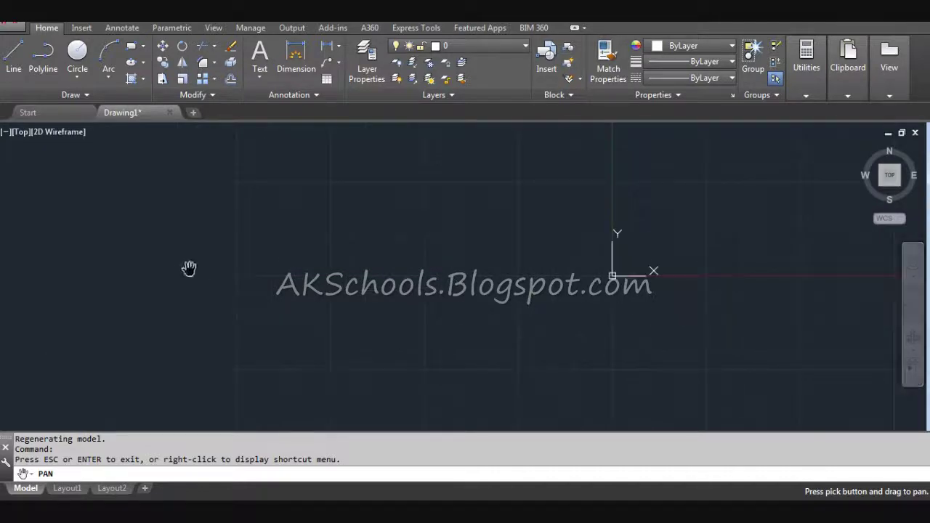
{"action": "left_click_drag", "start_coordinate": [189, 268], "coordinate": [381, 280]}
{"action": "left_click_drag", "start_coordinate": [814, 283], "coordinate": [421, 269]}
{"action": "left_click_drag", "start_coordinate": [528, 226], "coordinate": [372, 277]}
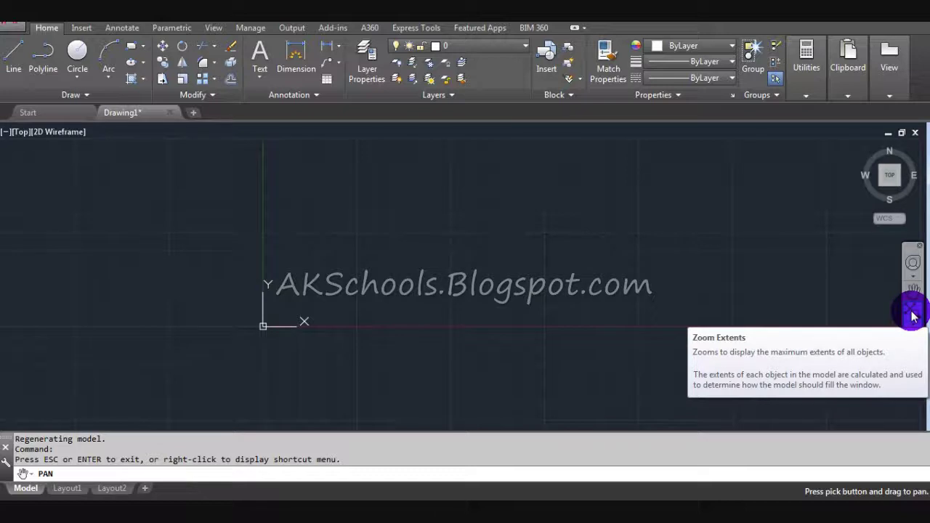
{"action": "left_click_drag", "start_coordinate": [266, 324], "coordinate": [327, 274]}
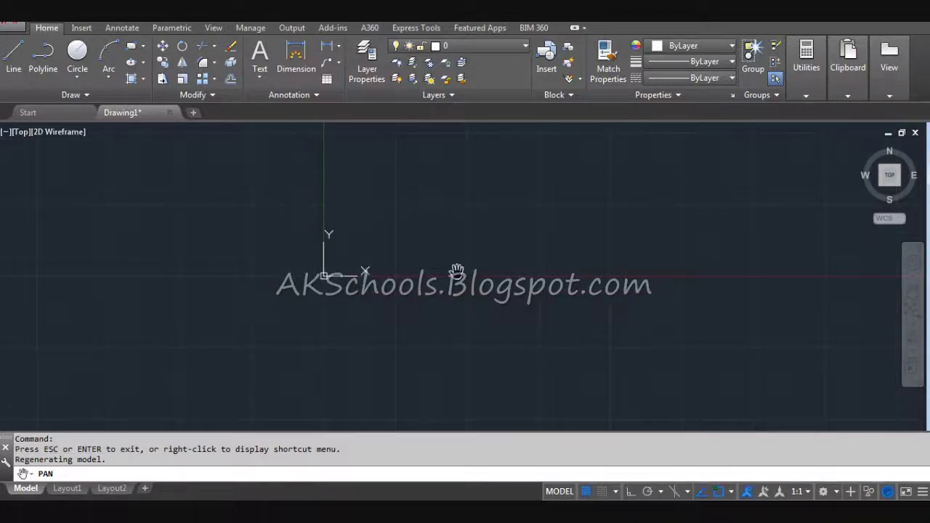
{"action": "left_click", "coordinate": [913, 311]}
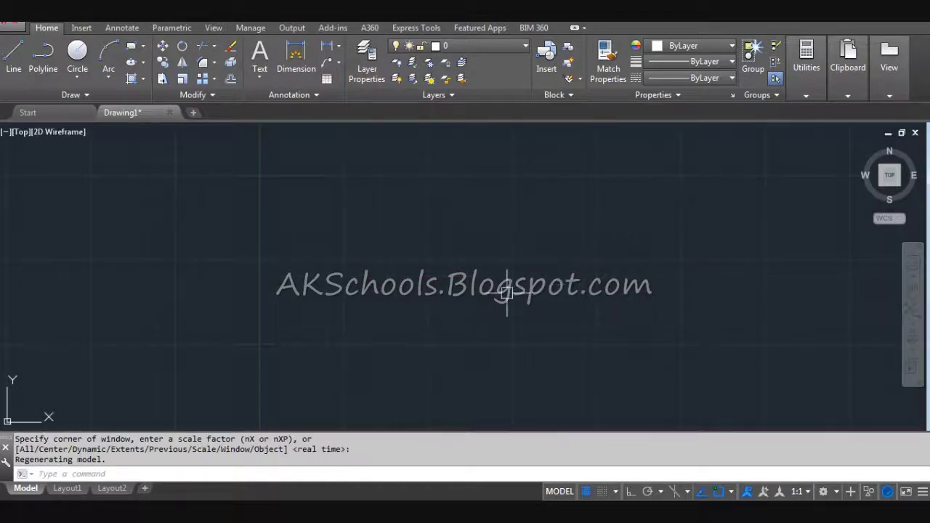
{"action": "scroll", "coordinate": [507, 292], "scroll_direction": "down", "scroll_amount": 2}
{"action": "middle_click_drag", "start_coordinate": [630, 305], "coordinate": [412, 307]}
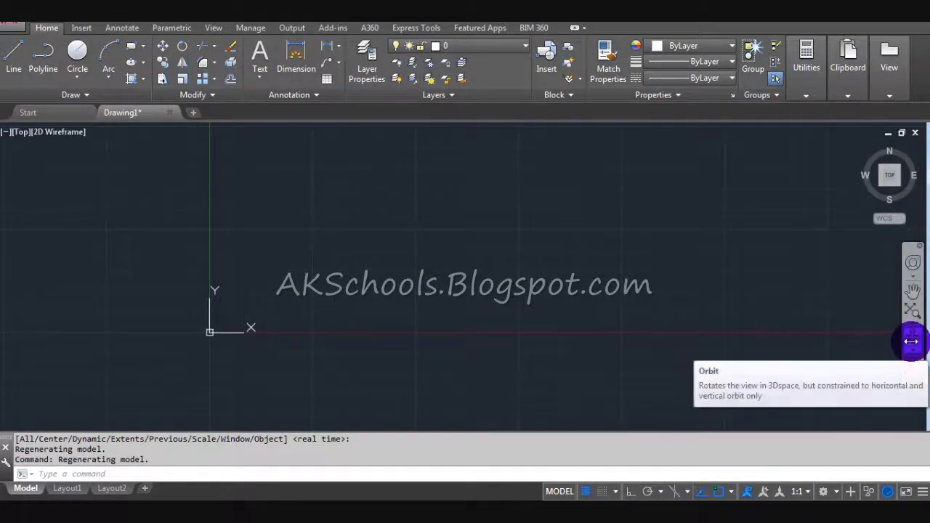
Orbit the drawing view into a tilted 3D angle, then end the orbit.
{"action": "left_click", "coordinate": [912, 340]}
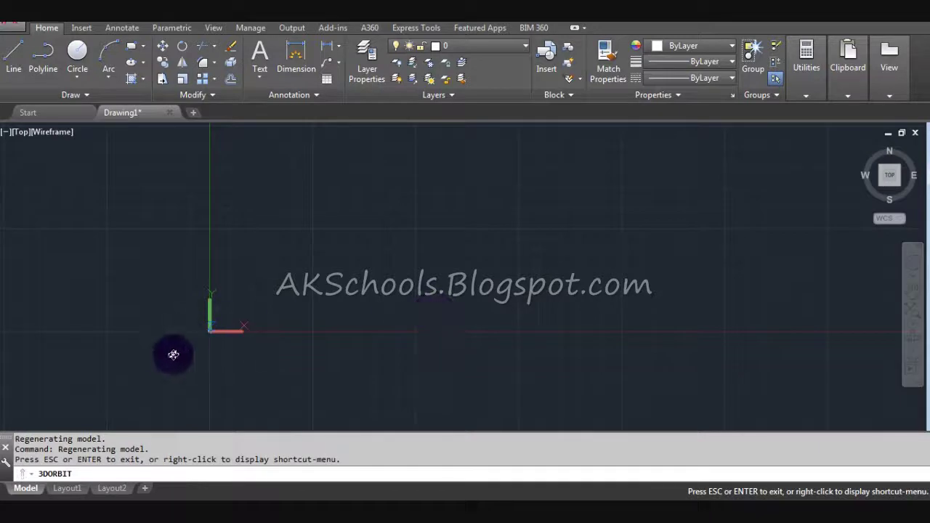
{"action": "mouse_move", "coordinate": [172, 354]}
{"action": "left_mouse_down"}
{"action": "mouse_move", "coordinate": [452, 263]}
{"action": "mouse_move", "coordinate": [492, 308]}
{"action": "mouse_move", "coordinate": [438, 359]}
{"action": "mouse_move", "coordinate": [291, 375]}
{"action": "mouse_move", "coordinate": [192, 360]}
{"action": "mouse_move", "coordinate": [156, 332]}
{"action": "mouse_move", "coordinate": [133, 310]}
{"action": "mouse_move", "coordinate": [135, 228]}
{"action": "mouse_move", "coordinate": [155, 245]}
{"action": "mouse_move", "coordinate": [197, 347]}
{"action": "mouse_move", "coordinate": [196, 379]}
{"action": "mouse_move", "coordinate": [272, 370]}
{"action": "mouse_move", "coordinate": [241, 322]}
{"action": "mouse_move", "coordinate": [257, 262]}
{"action": "mouse_move", "coordinate": [235, 363]}
{"action": "mouse_move", "coordinate": [446, 362]}
{"action": "mouse_move", "coordinate": [293, 264]}
{"action": "mouse_move", "coordinate": [236, 367]}
{"action": "mouse_move", "coordinate": [214, 353]}
{"action": "mouse_move", "coordinate": [174, 376]}
{"action": "mouse_move", "coordinate": [164, 345]}
{"action": "mouse_move", "coordinate": [210, 327]}
{"action": "mouse_move", "coordinate": [255, 382]}
{"action": "mouse_move", "coordinate": [242, 415]}
{"action": "mouse_move", "coordinate": [303, 388]}
{"action": "mouse_move", "coordinate": [382, 373]}
{"action": "mouse_move", "coordinate": [377, 395]}
{"action": "left_mouse_up"}
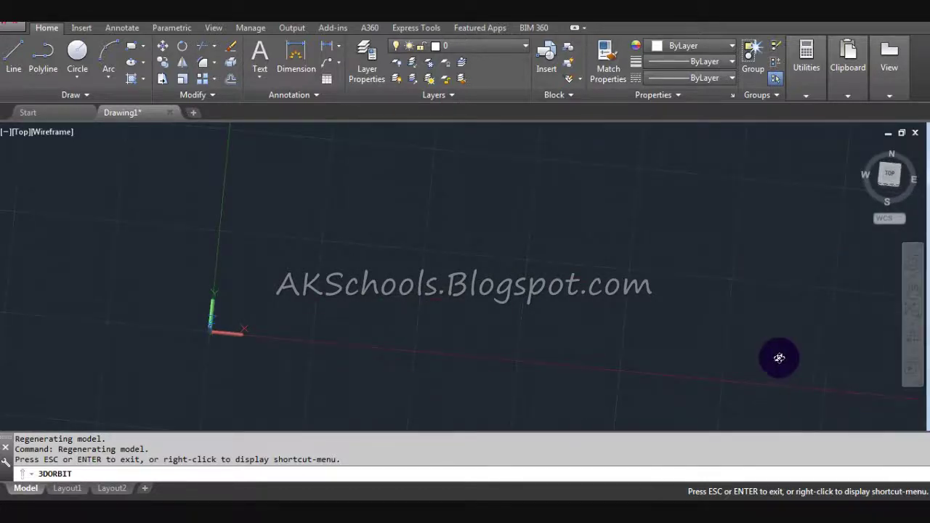
{"action": "key", "text": "Escape"}
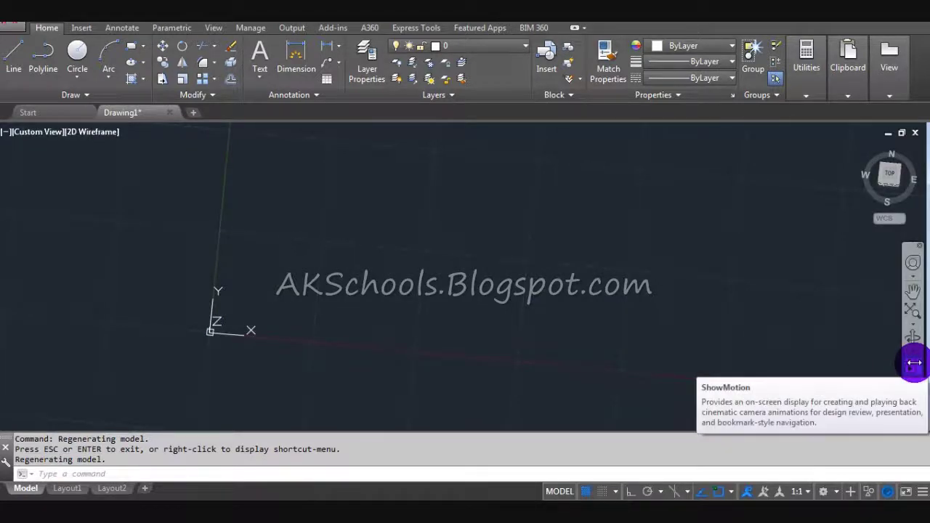
Zoom out and restore the Top view using the ViewCube's TOP face.
{"action": "scroll", "coordinate": [325, 353], "scroll_direction": "down", "scroll_amount": 2}
{"action": "scroll", "coordinate": [324, 353], "scroll_direction": "down", "scroll_amount": 2}
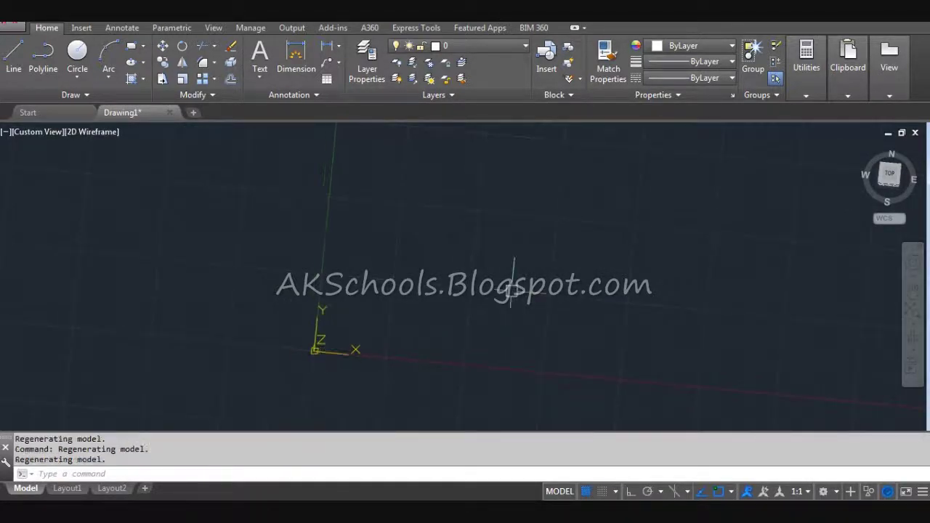
{"action": "left_click", "coordinate": [890, 174]}
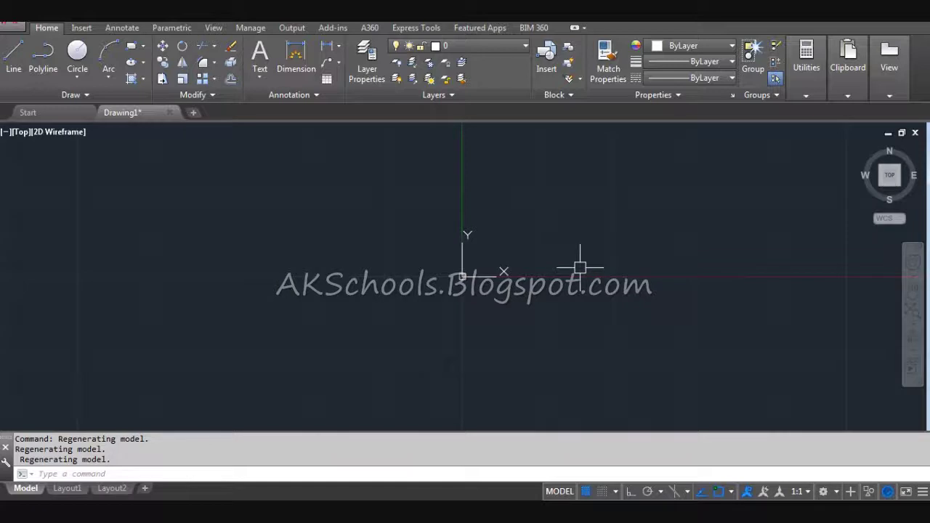
Clear a stray selection window and start the LINE command by typing LINE.
{"action": "left_click", "coordinate": [887, 52]}
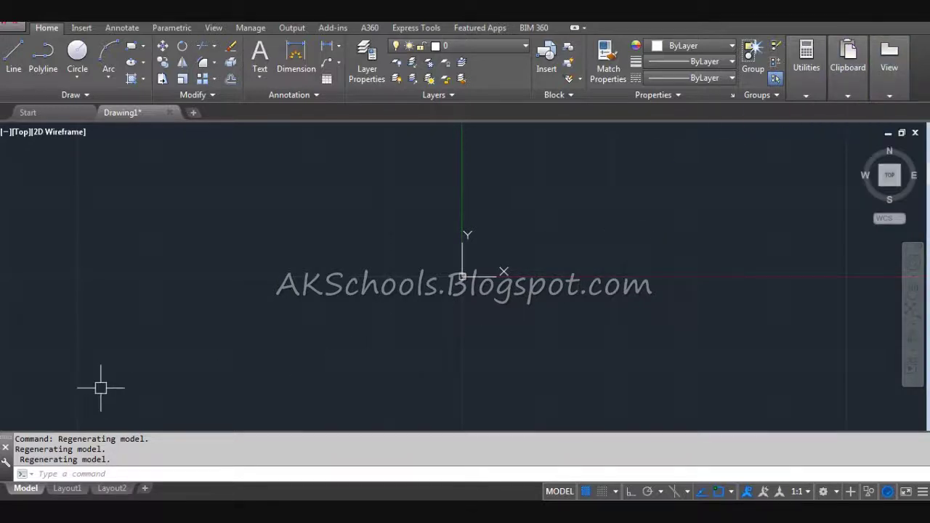
{"action": "left_click", "coordinate": [58, 476]}
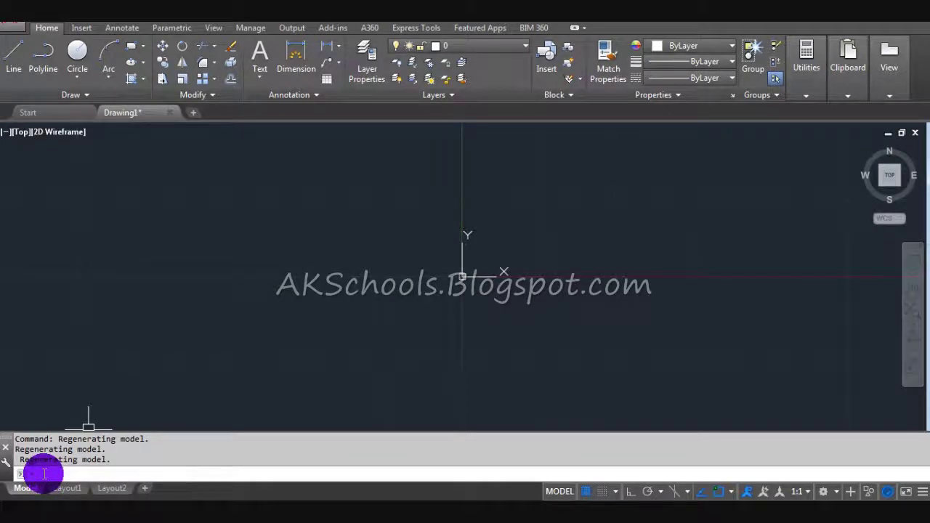
{"action": "left_click", "coordinate": [266, 336]}
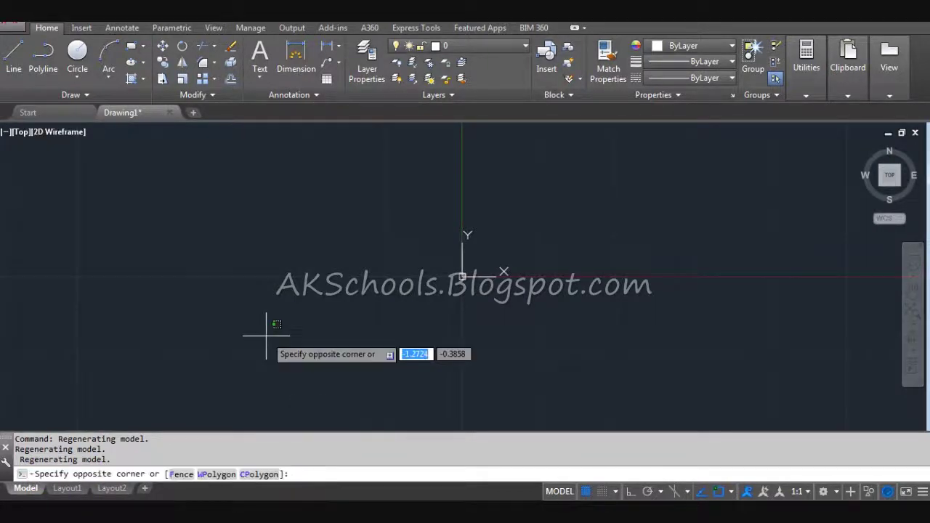
{"action": "left_click", "coordinate": [249, 290]}
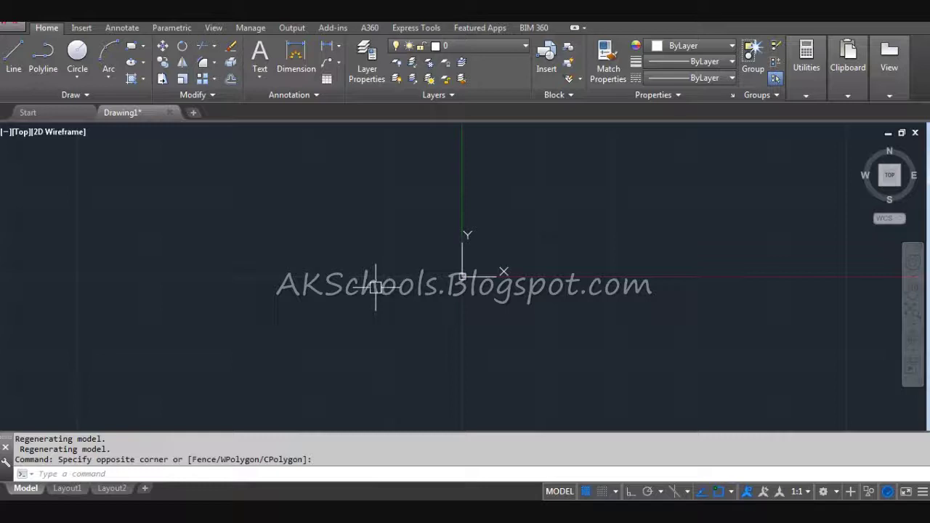
{"action": "left_click", "coordinate": [239, 476]}
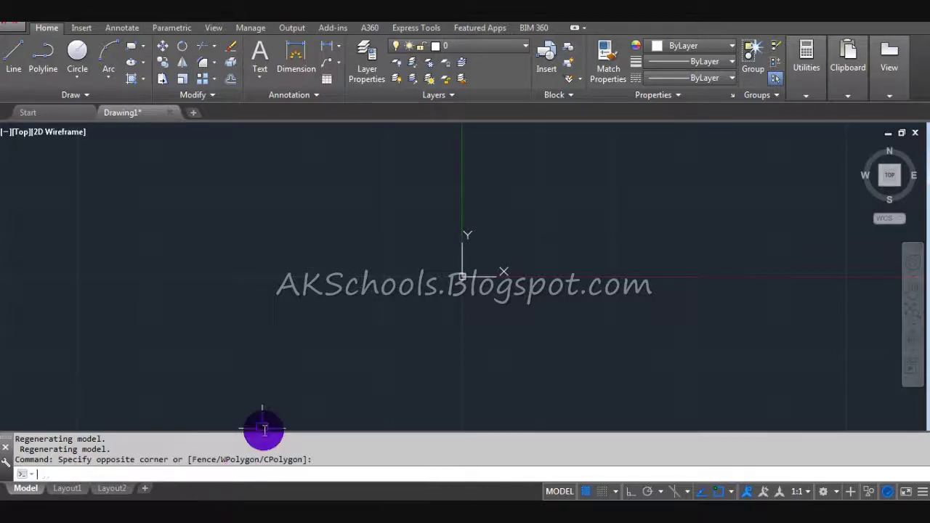
{"action": "left_click", "coordinate": [325, 327]}
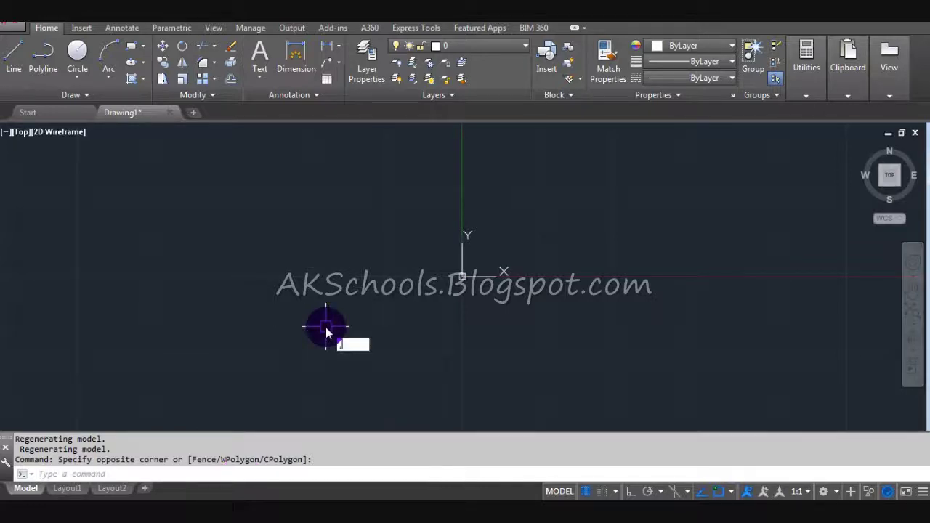
{"action": "type", "text": "LIN"}
{"action": "type", "text": "e"}
{"action": "key", "text": "Return"}
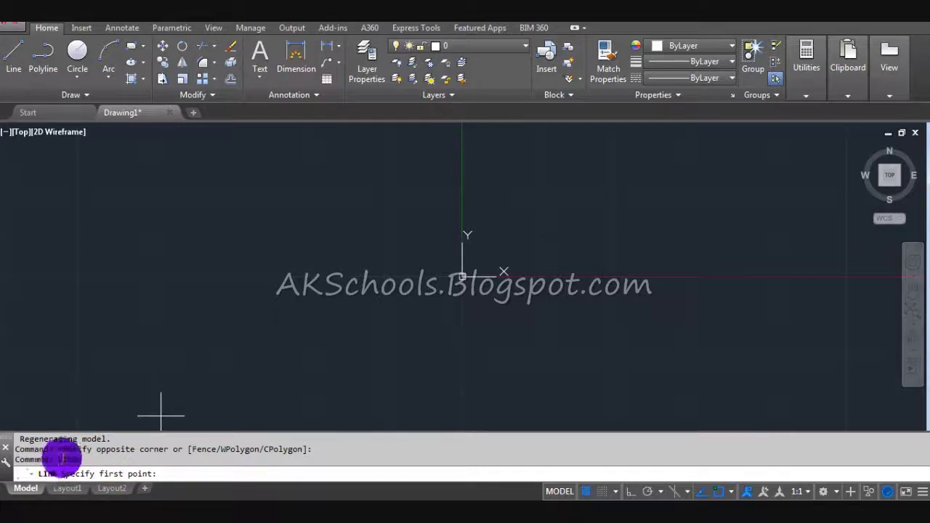
Pick the origin as the line's first point, zoom out, then cancel the line.
{"action": "left_click", "coordinate": [461, 277]}
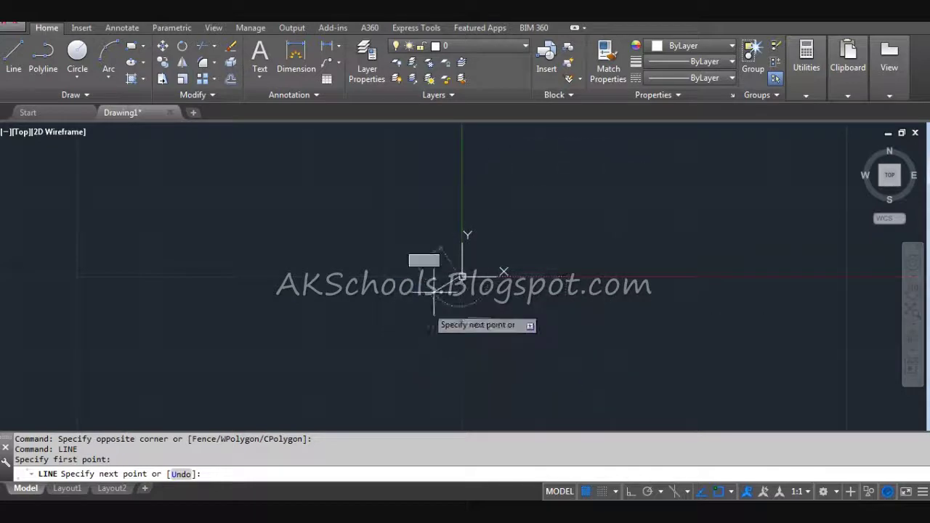
{"action": "scroll", "coordinate": [425, 288], "scroll_direction": "down", "scroll_amount": 3}
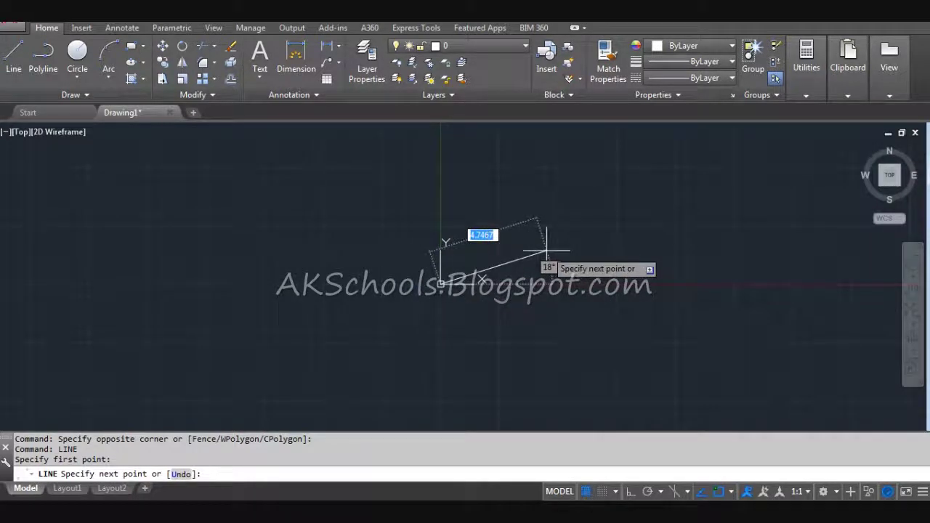
{"action": "key", "text": "Escape"}
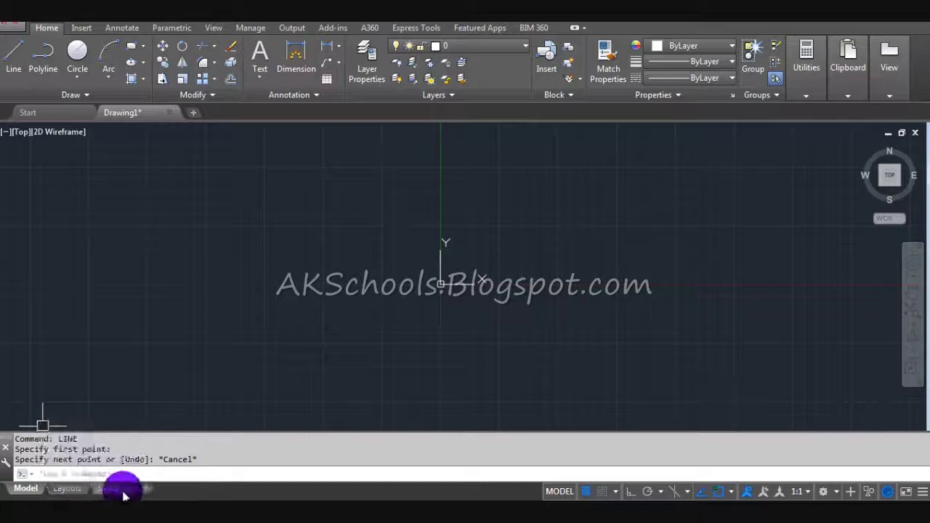
{"action": "left_click", "coordinate": [64, 490]}
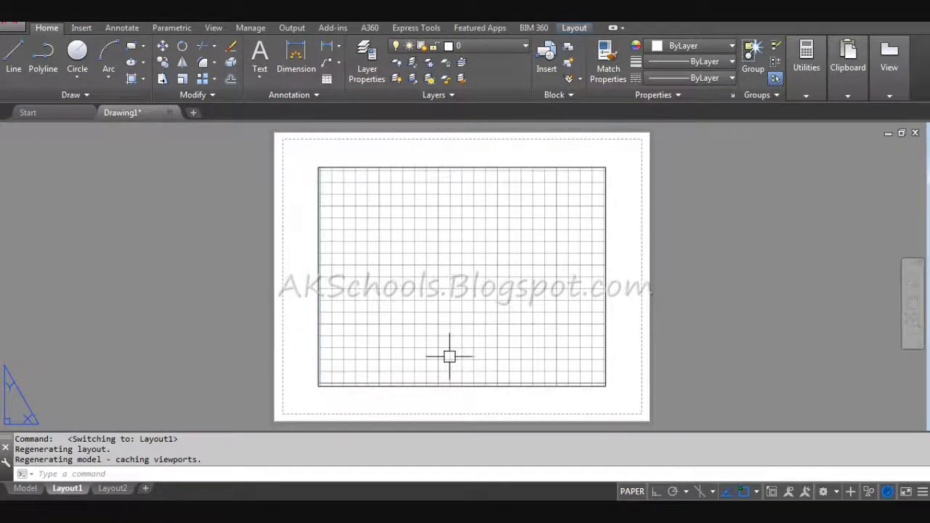
{"action": "left_click", "coordinate": [22, 487]}
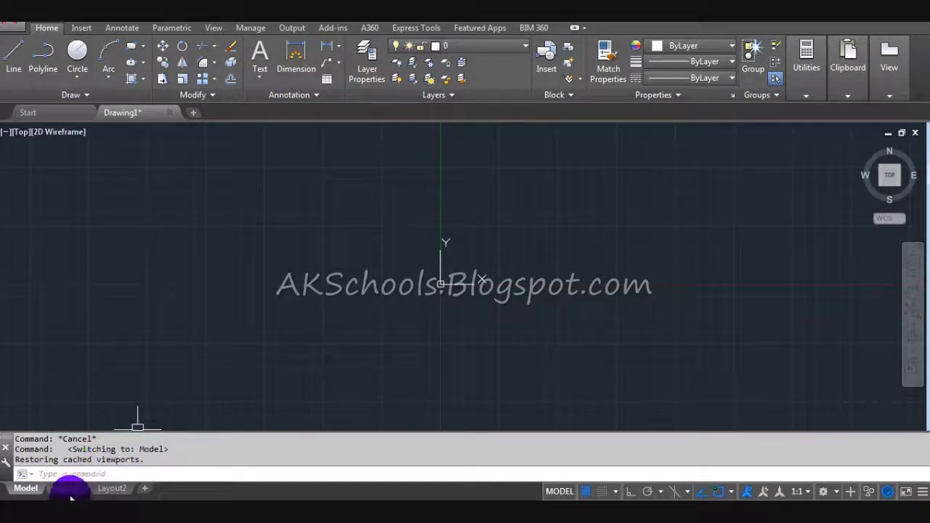
{"action": "left_click", "coordinate": [66, 489]}
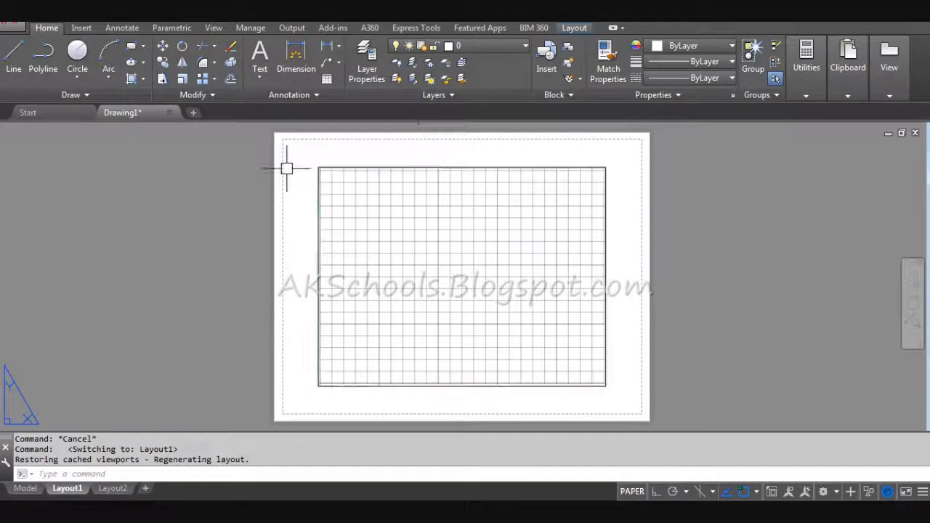
{"action": "scroll", "coordinate": [290, 169], "scroll_direction": "down", "scroll_amount": 4}
{"action": "scroll", "coordinate": [294, 163], "scroll_direction": "up", "scroll_amount": 3}
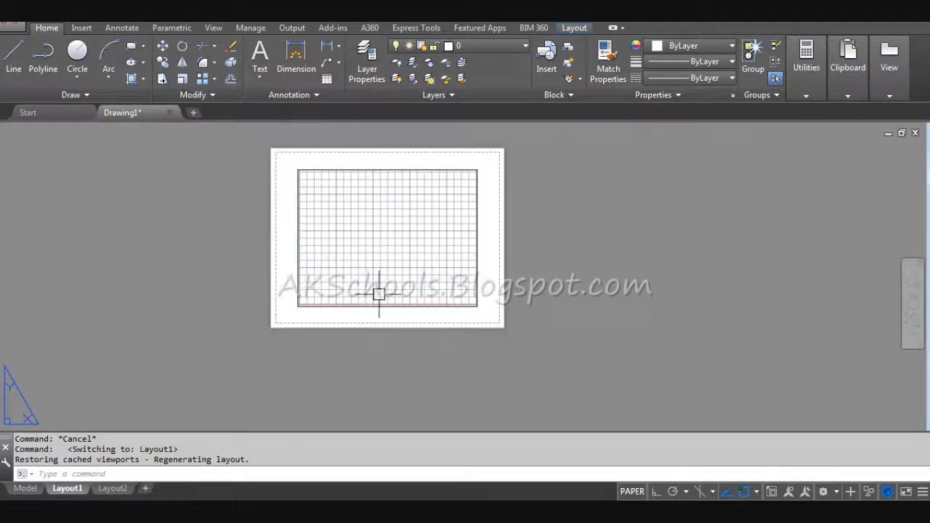
{"action": "left_click", "coordinate": [117, 488]}
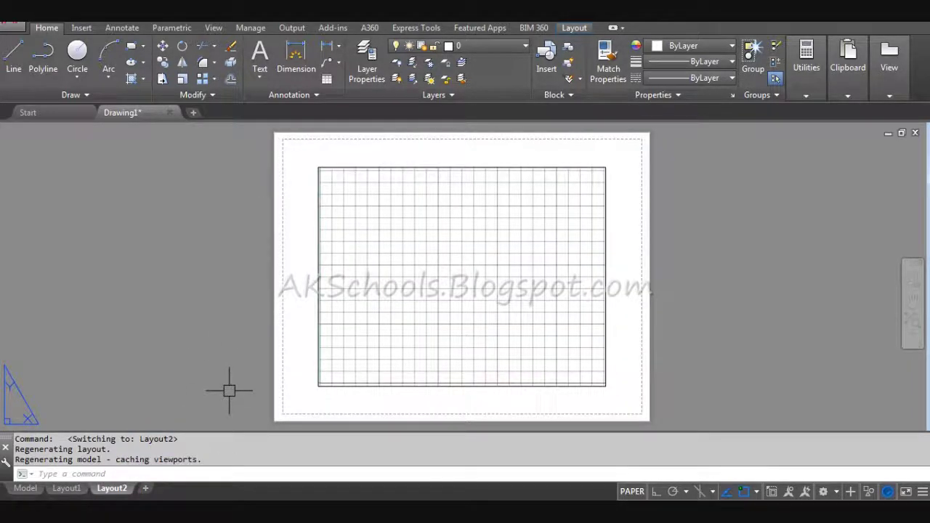
{"action": "left_click", "coordinate": [193, 288]}
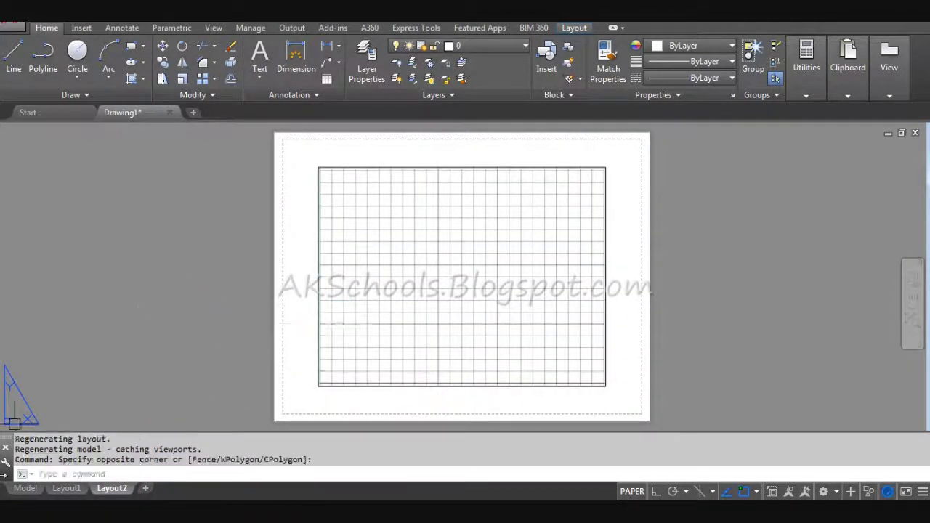
{"action": "left_click", "coordinate": [22, 491]}
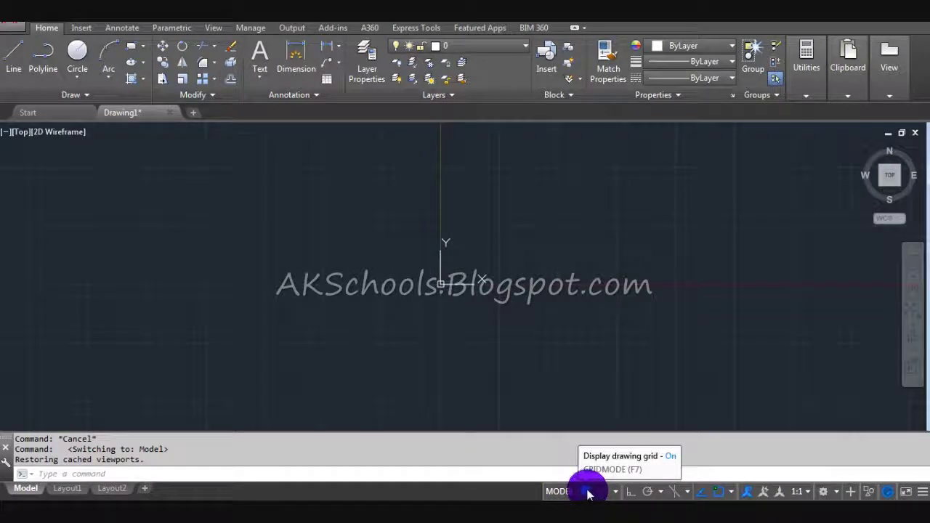
{"action": "left_click", "coordinate": [592, 320]}
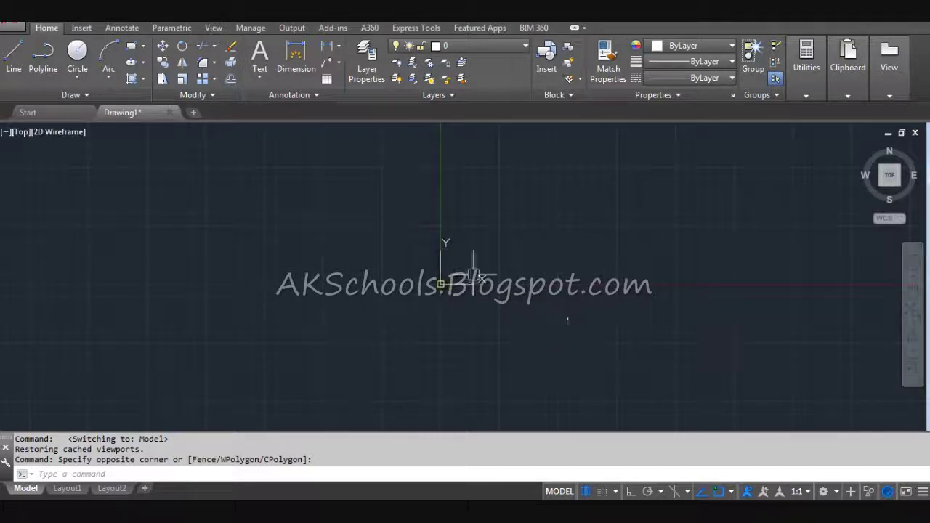
{"action": "left_click", "coordinate": [586, 492]}
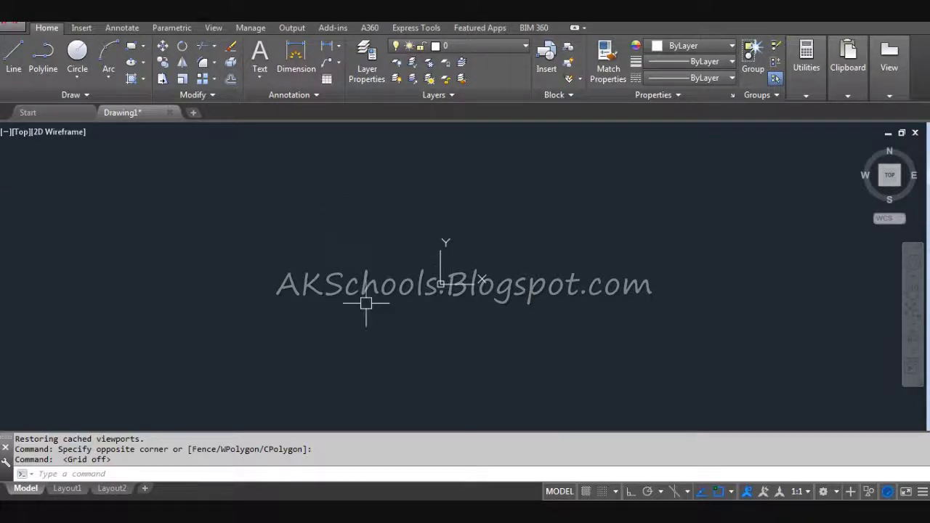
{"action": "scroll", "coordinate": [315, 356], "scroll_direction": "down", "scroll_amount": 2}
{"action": "scroll", "coordinate": [353, 276], "scroll_direction": "down", "scroll_amount": 2}
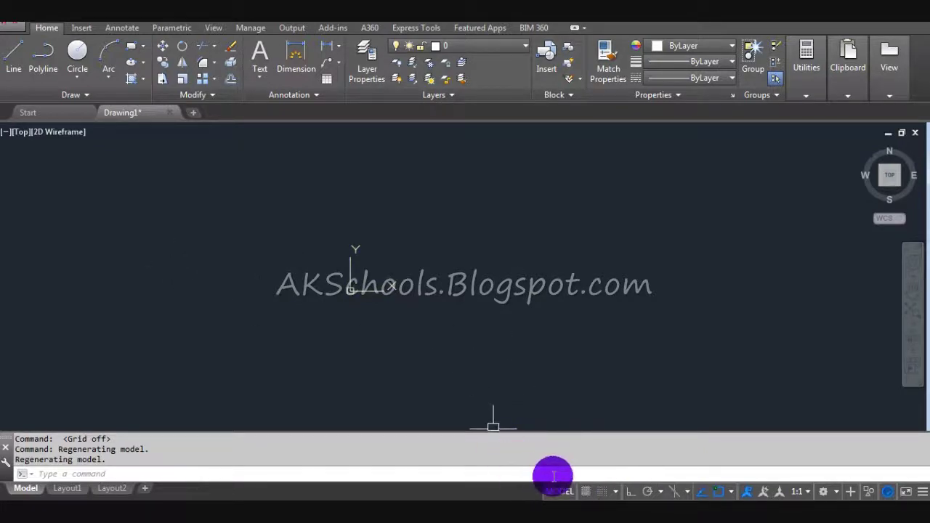
{"action": "left_click", "coordinate": [585, 491]}
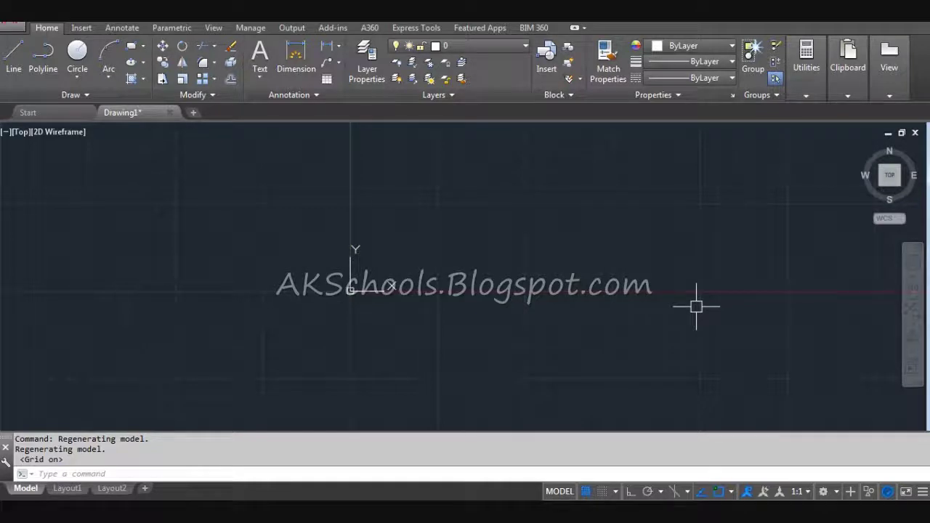
With Snap on, draw a short horizontal line snapped to grid points.
{"action": "left_click", "coordinate": [602, 491]}
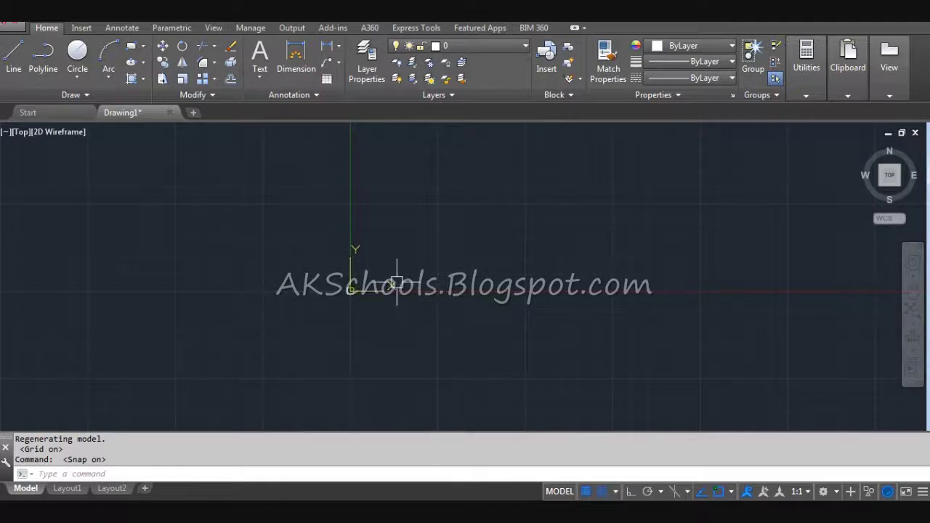
{"action": "type", "text": "L"}
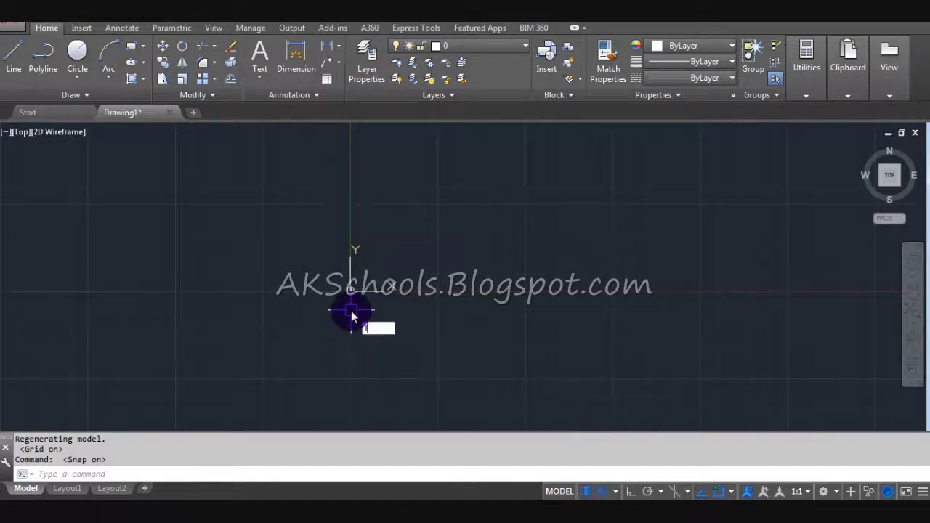
{"action": "key", "text": "Return"}
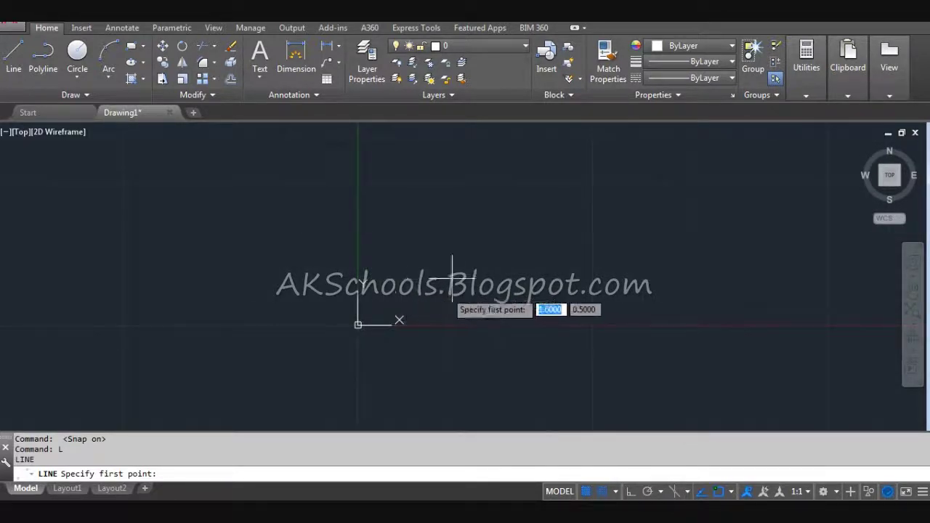
{"action": "left_click", "coordinate": [405, 325]}
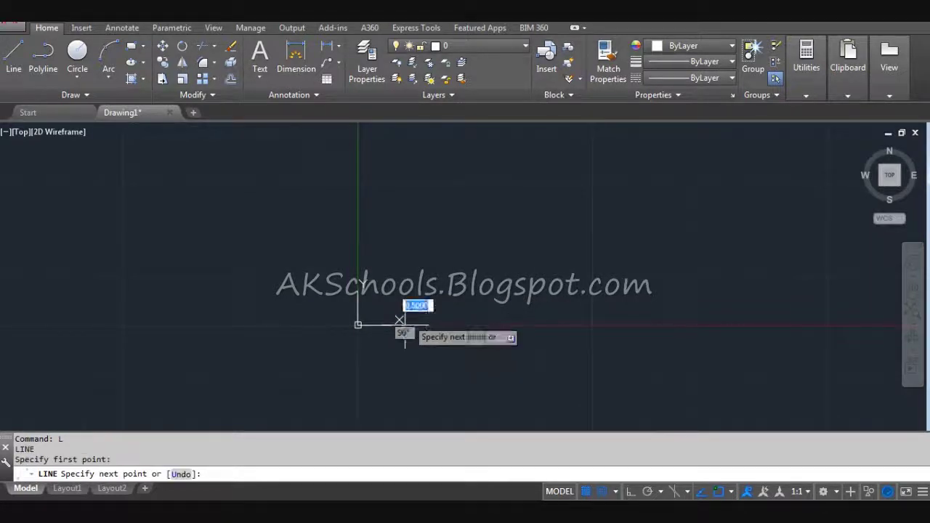
{"action": "left_click", "coordinate": [452, 325]}
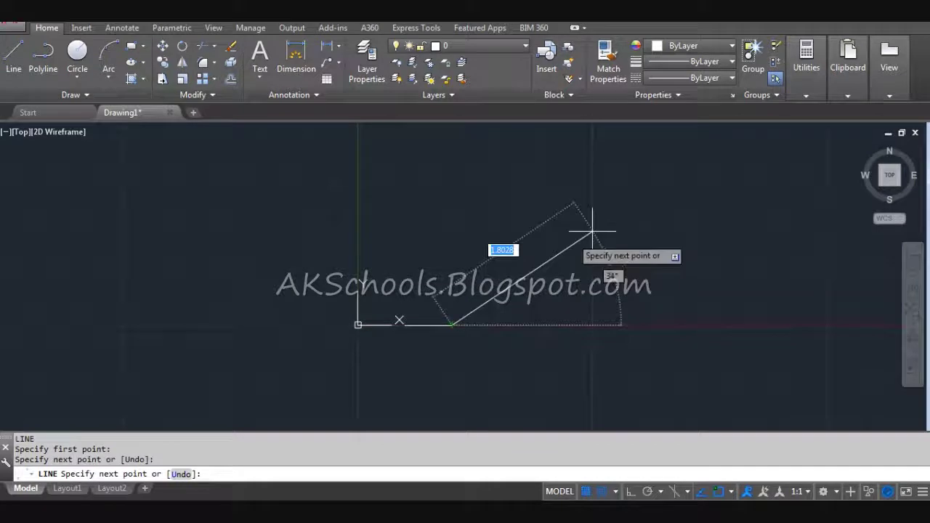
{"action": "key", "text": "Escape"}
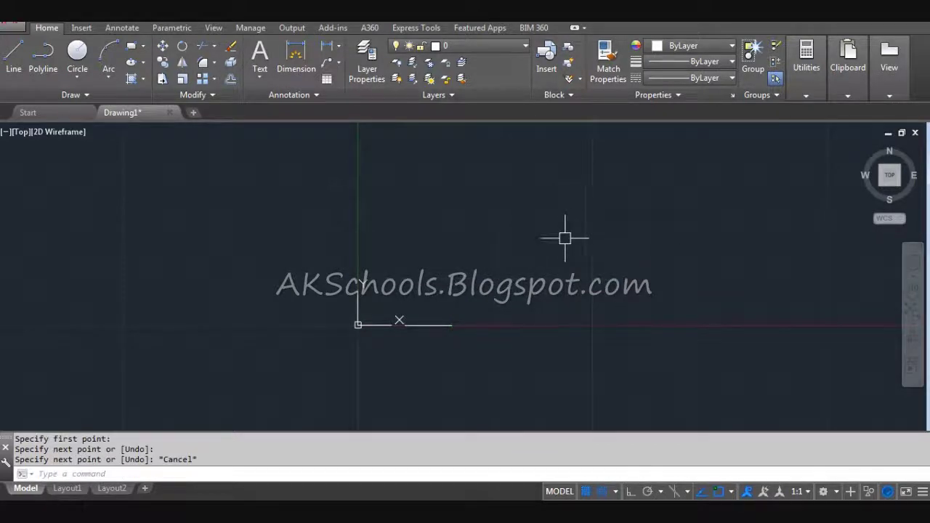
With Snap off, start another line, turn Snap back on mid-line, and cancel it.
{"action": "left_click", "coordinate": [602, 491]}
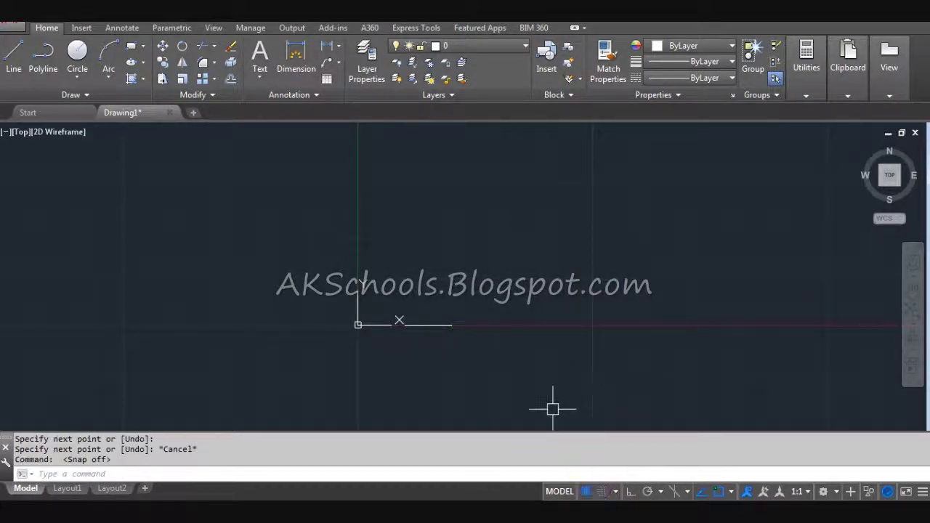
{"action": "type", "text": "L"}
{"action": "key", "text": "Return"}
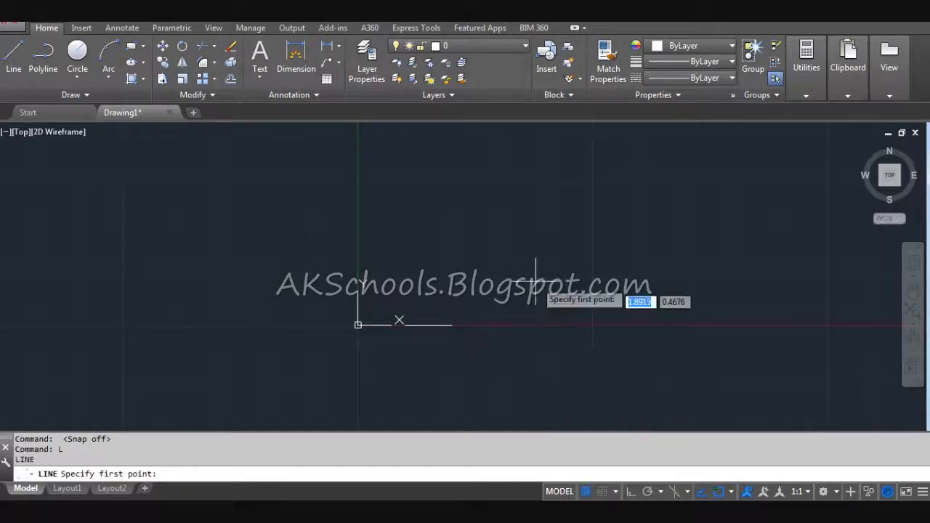
{"action": "left_click", "coordinate": [433, 298]}
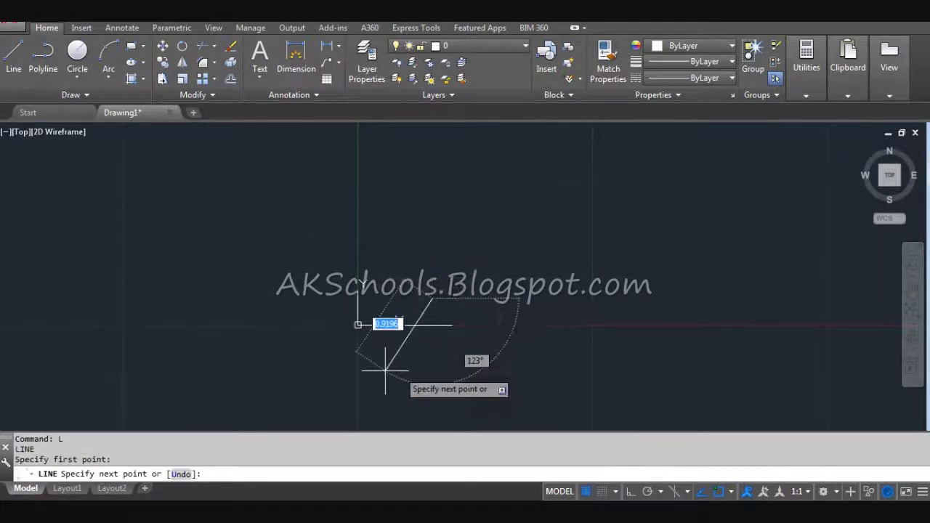
{"action": "left_click", "coordinate": [602, 492]}
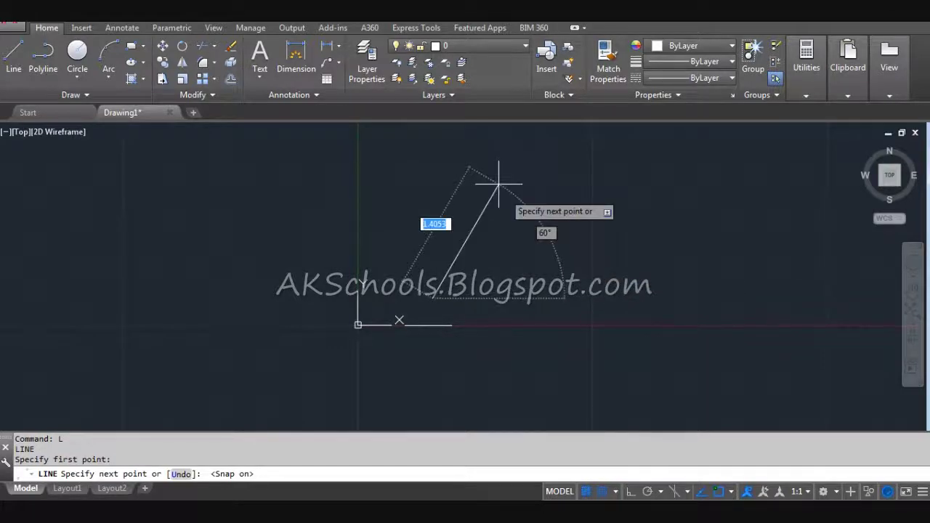
{"action": "key", "text": "Escape"}
Window-select the short horizontal line and erase it.
{"action": "left_click", "coordinate": [617, 492]}
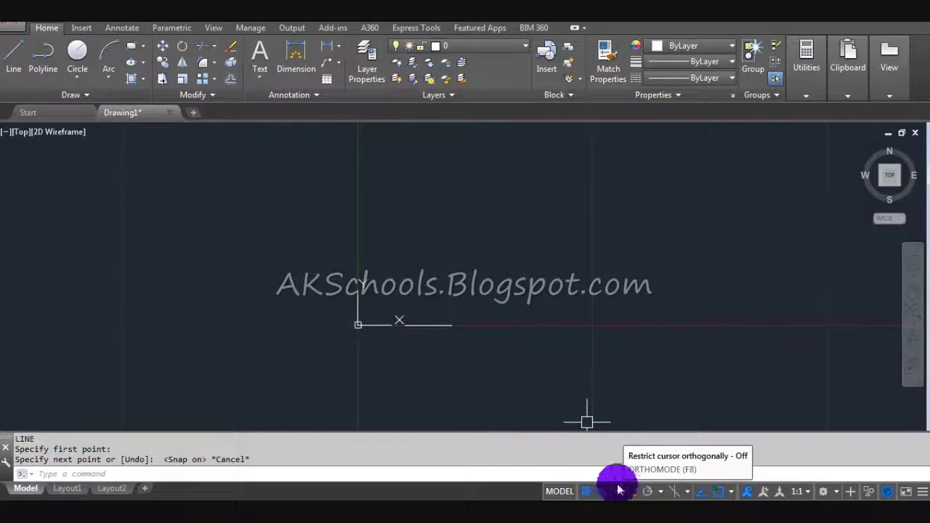
{"action": "left_click", "coordinate": [311, 300]}
{"action": "left_click", "coordinate": [618, 411]}
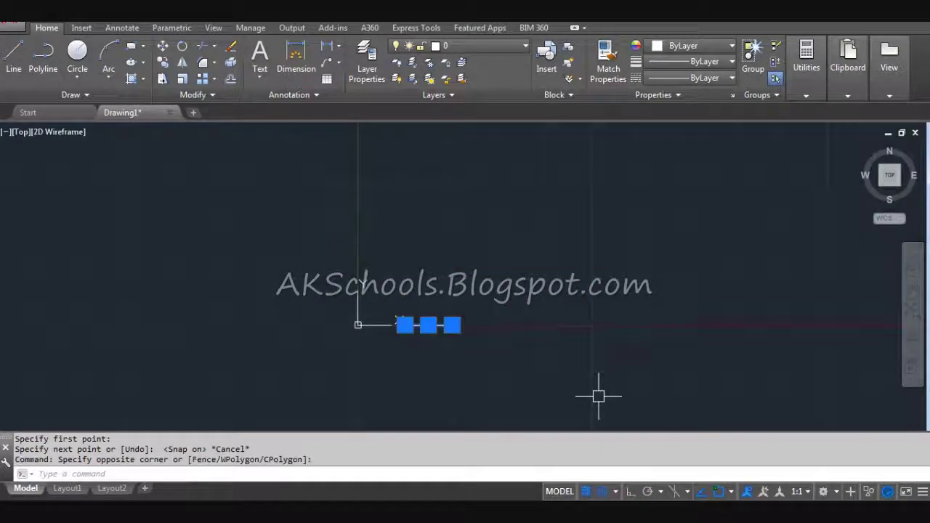
{"action": "key", "text": "Delete"}
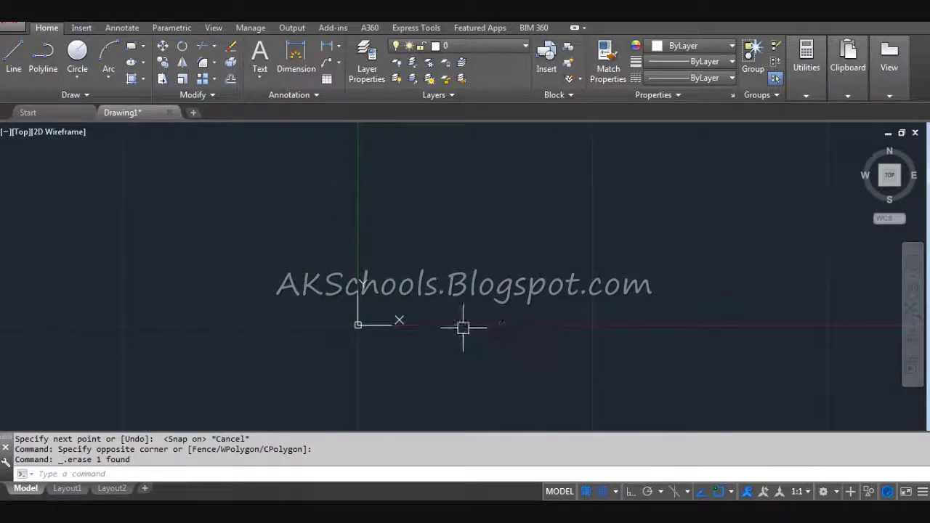
{"action": "left_click", "coordinate": [358, 325]}
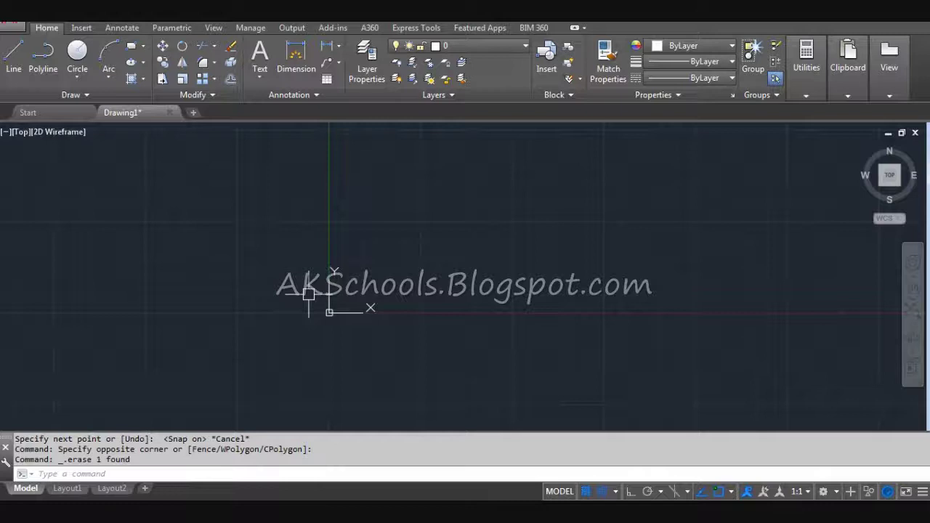
Start a line right of the origin, turn Snap off, and toggle Ortho on then off.
{"action": "left_click", "coordinate": [645, 490]}
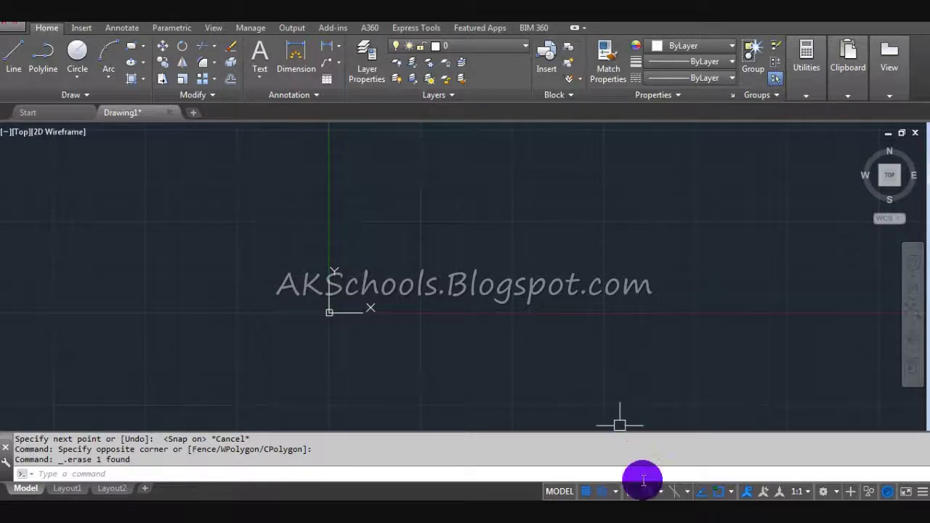
{"action": "type", "text": "l"}
{"action": "right_click", "coordinate": [536, 305]}
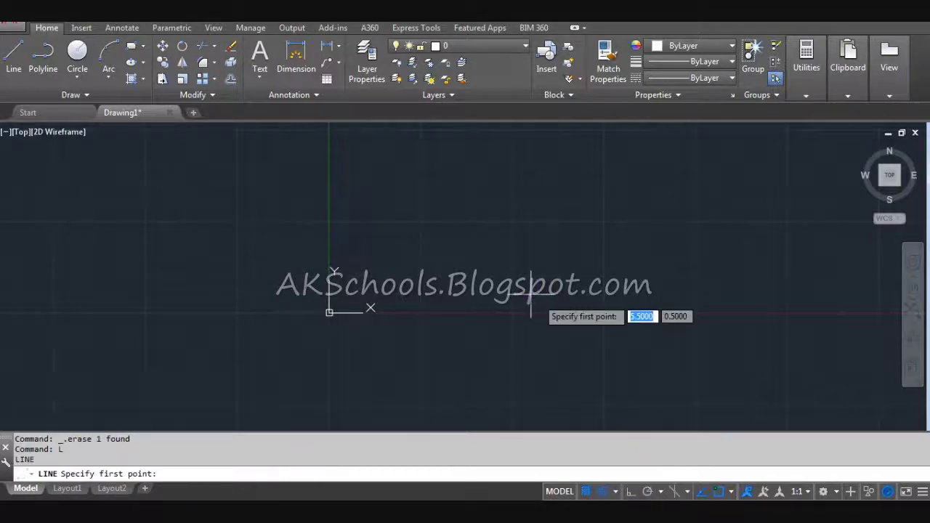
{"action": "left_click", "coordinate": [440, 313]}
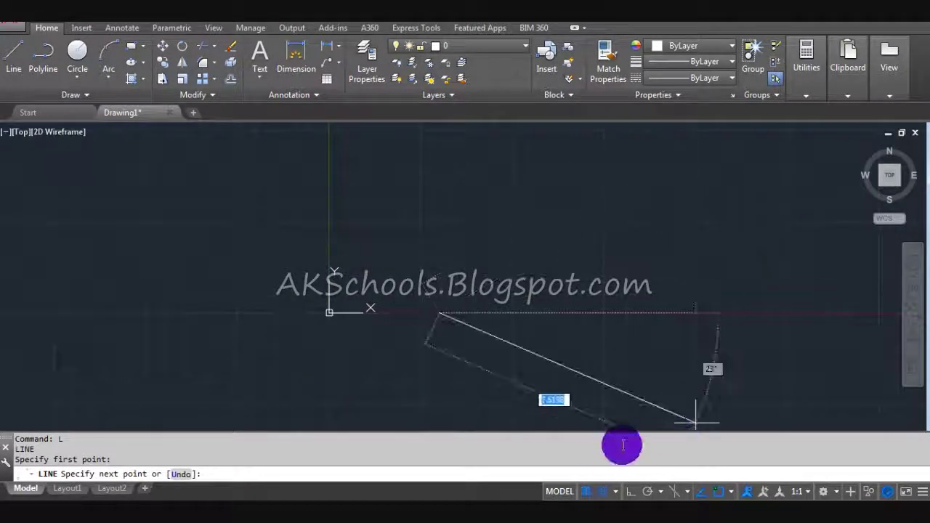
{"action": "left_click", "coordinate": [602, 491]}
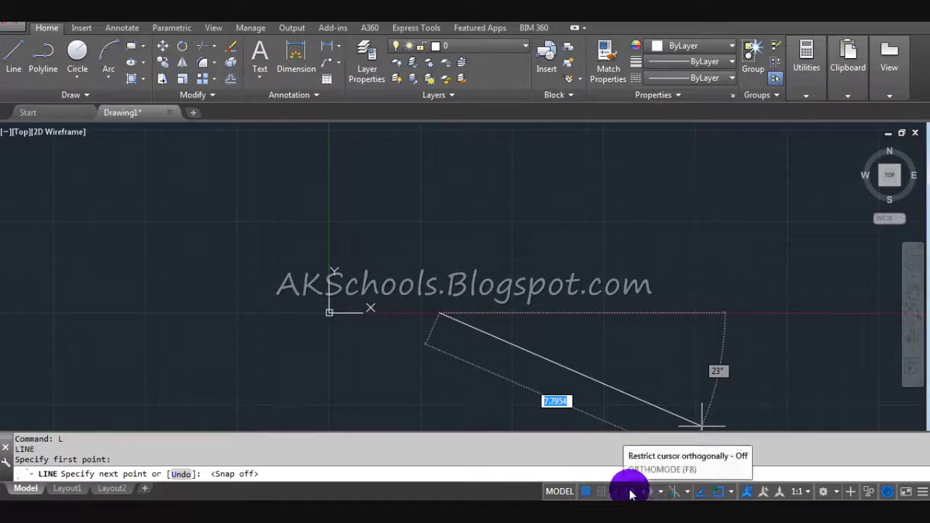
{"action": "left_click", "coordinate": [630, 492]}
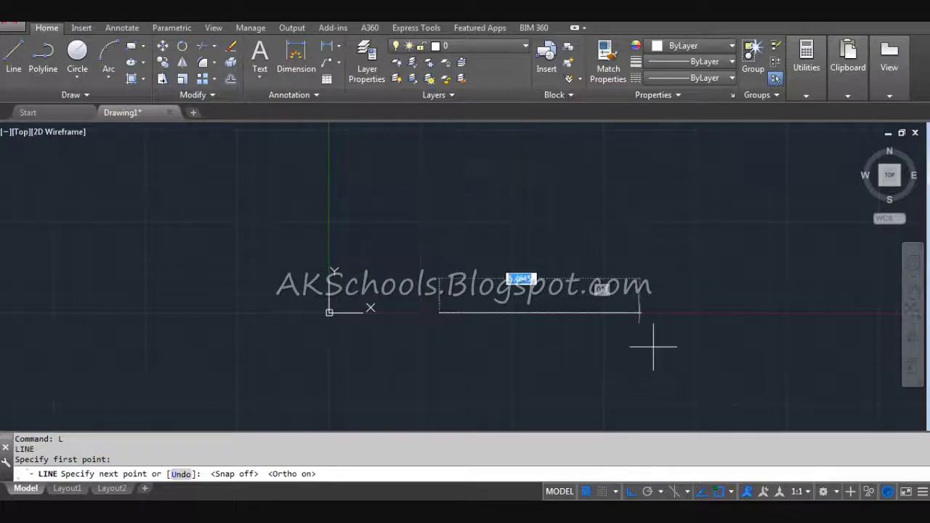
{"action": "left_click", "coordinate": [631, 491]}
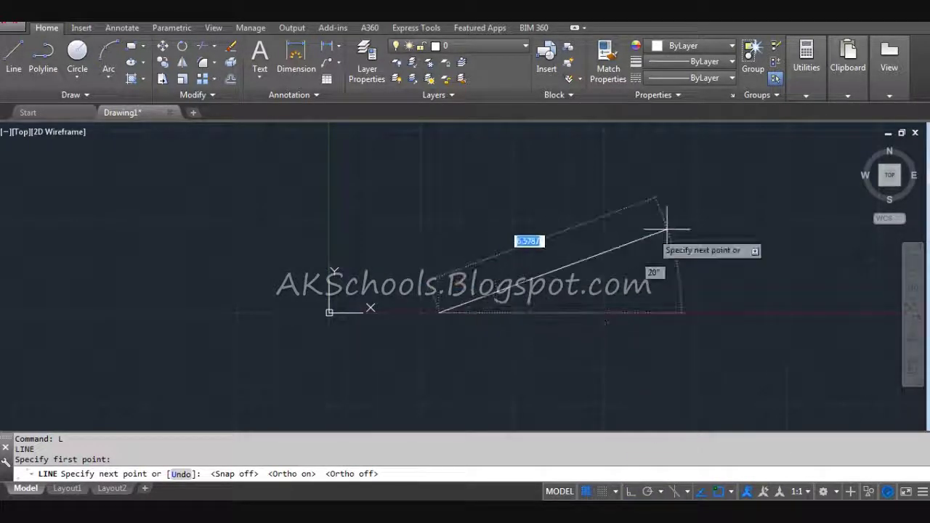
Cancel the running line and turn on isometric drafting on the Left isoplane.
{"action": "left_click", "coordinate": [677, 494]}
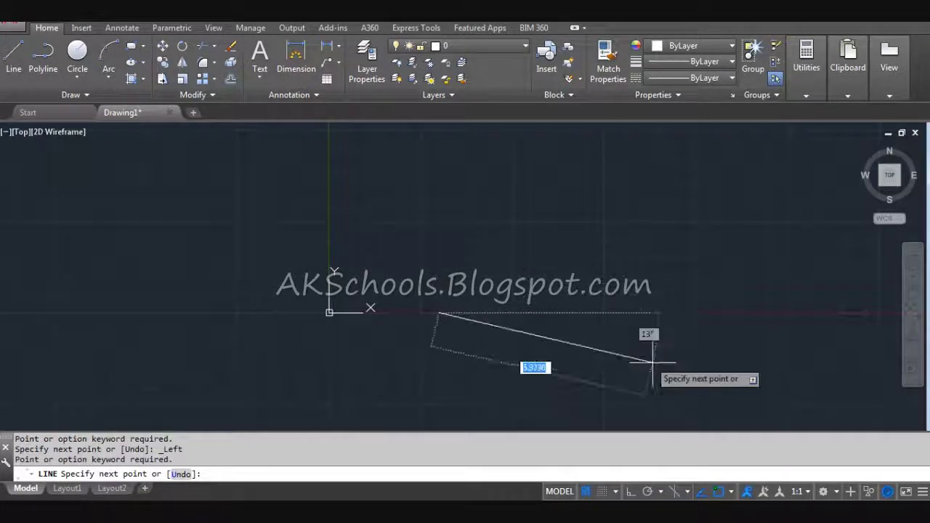
{"action": "key", "text": "Escape"}
{"action": "key", "text": "Escape"}
{"action": "key", "text": "Escape"}
{"action": "left_click", "coordinate": [678, 491]}
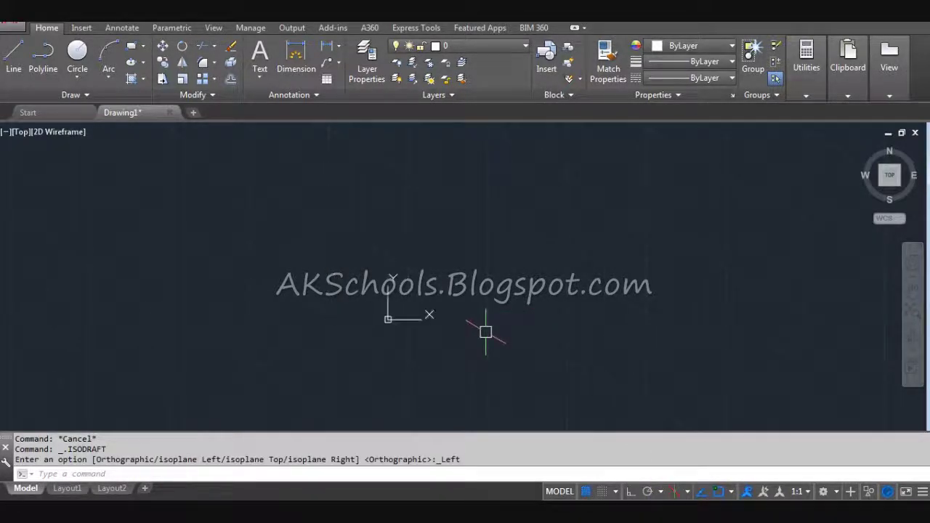
{"action": "middle_click_drag", "start_coordinate": [389, 318], "coordinate": [419, 322]}
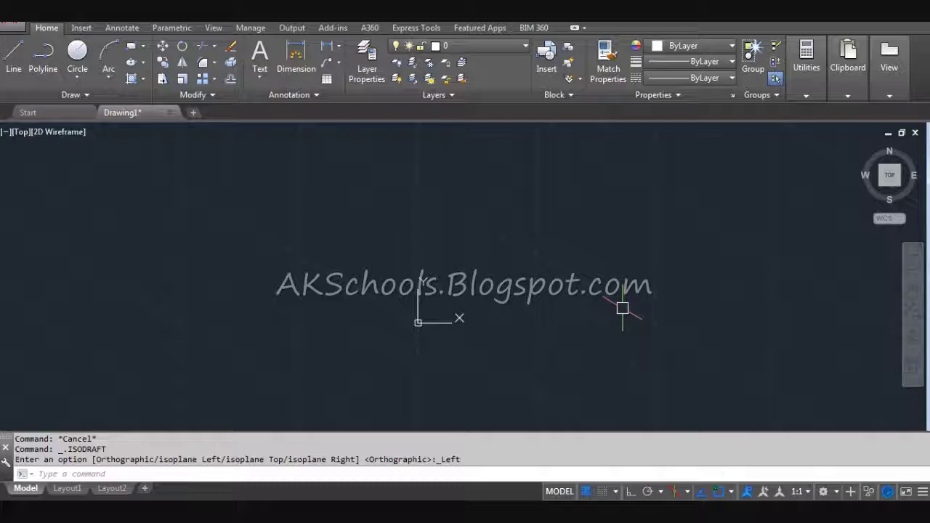
Start a line locked to the isometric axes with Ortho on, then cancel it.
{"action": "type", "text": "l"}
{"action": "key", "text": "Return"}
{"action": "left_click", "coordinate": [313, 324]}
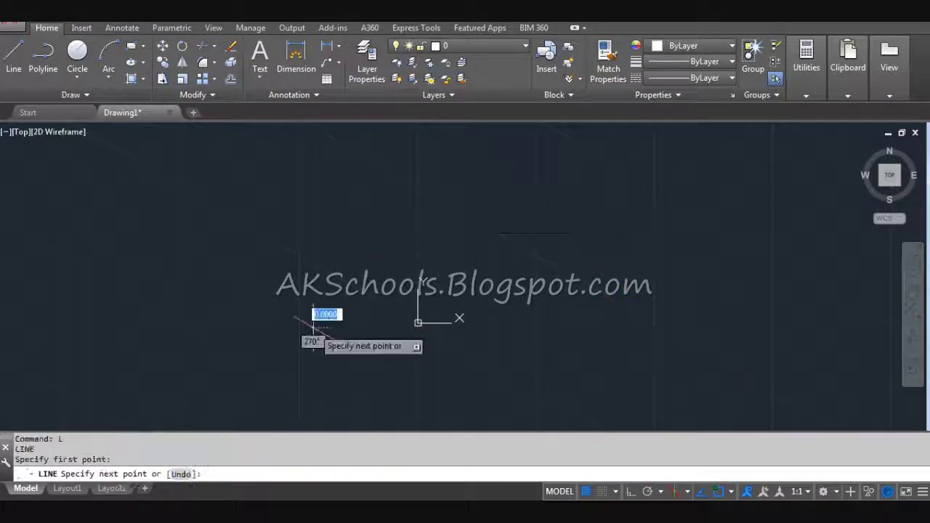
{"action": "left_click", "coordinate": [630, 492]}
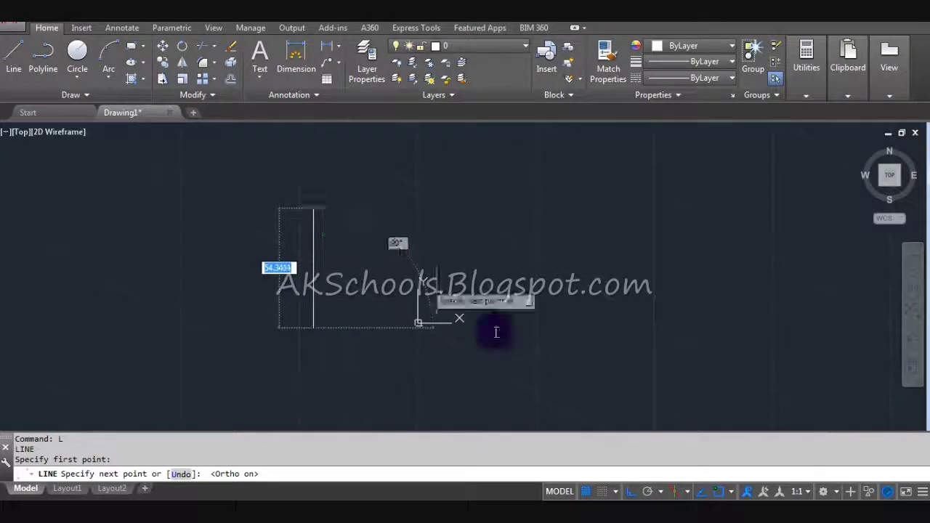
{"action": "key", "text": "Escape"}
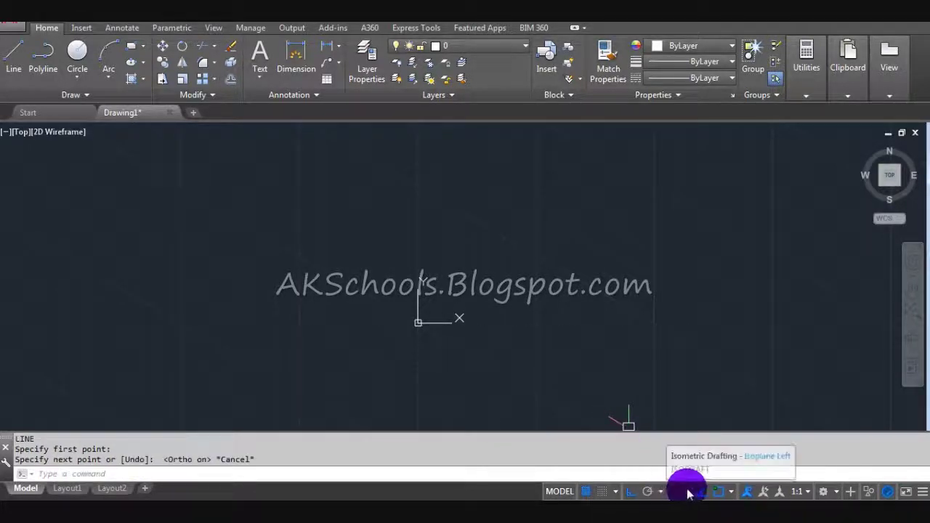
Choose Isoplane Top from the Isometric Drafting dropdown and zoom out.
{"action": "left_click", "coordinate": [688, 492]}
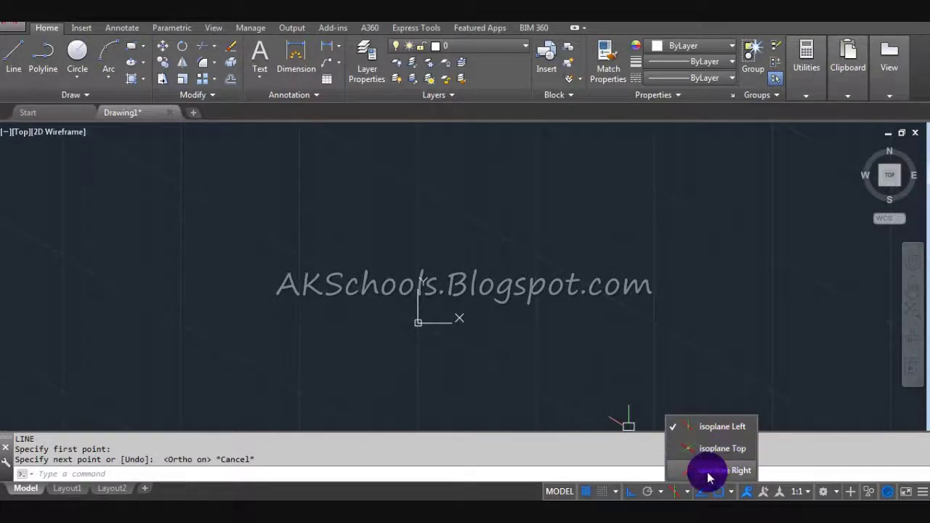
{"action": "left_click", "coordinate": [702, 447]}
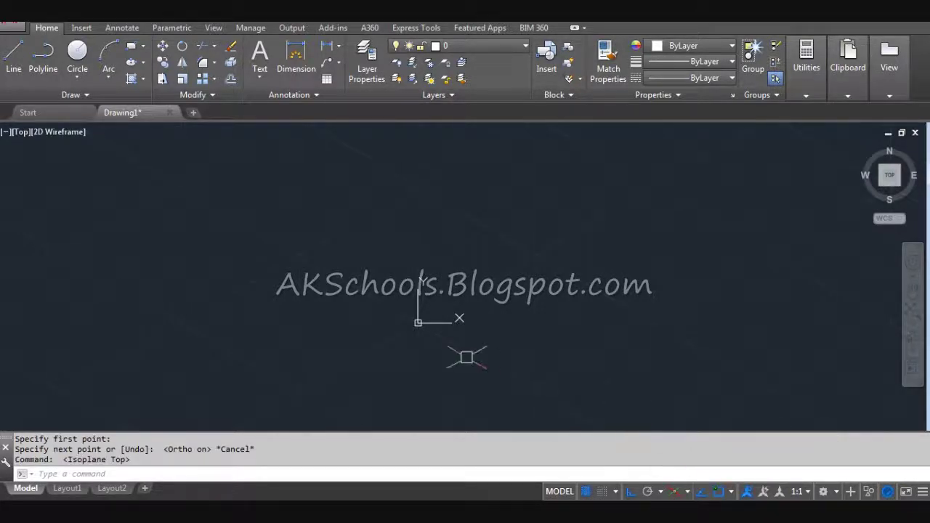
{"action": "scroll", "coordinate": [470, 356], "scroll_direction": "down", "scroll_amount": 2}
{"action": "scroll", "coordinate": [469, 356], "scroll_direction": "down", "scroll_amount": 1}
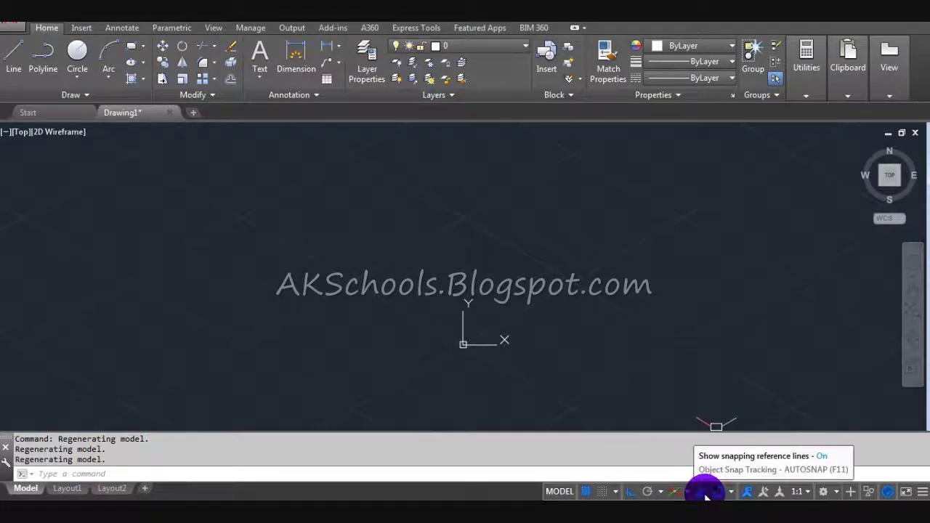
Toggle Object Snap Tracking and drag a selection window over empty canvas.
{"action": "left_click", "coordinate": [702, 492]}
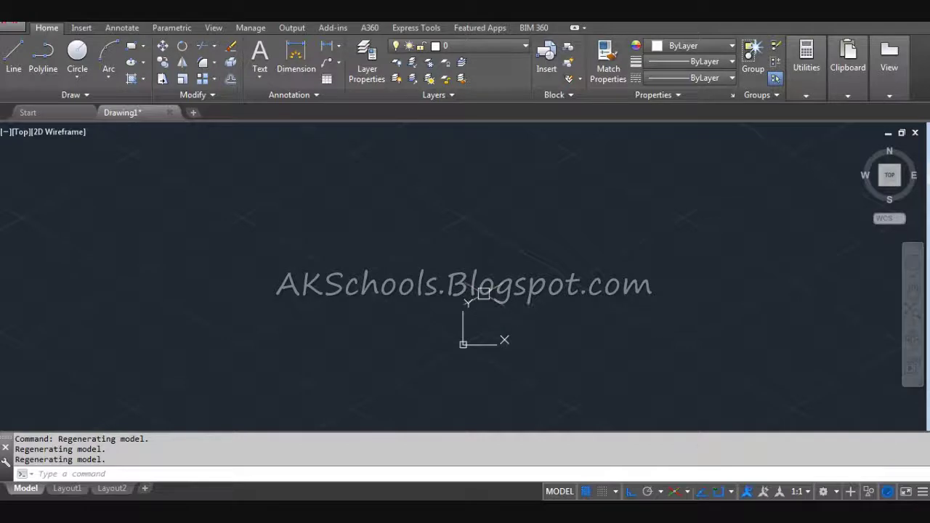
{"action": "left_click", "coordinate": [493, 265]}
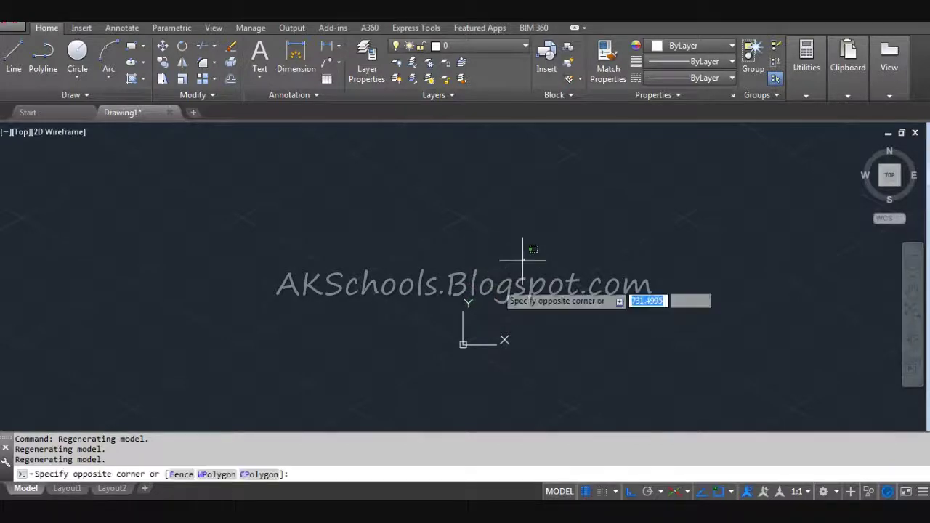
{"action": "left_click", "coordinate": [665, 432]}
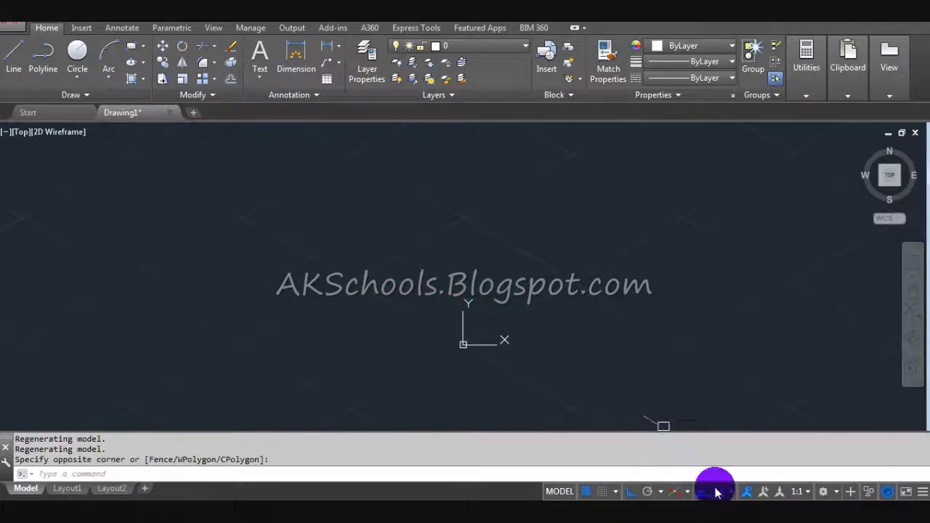